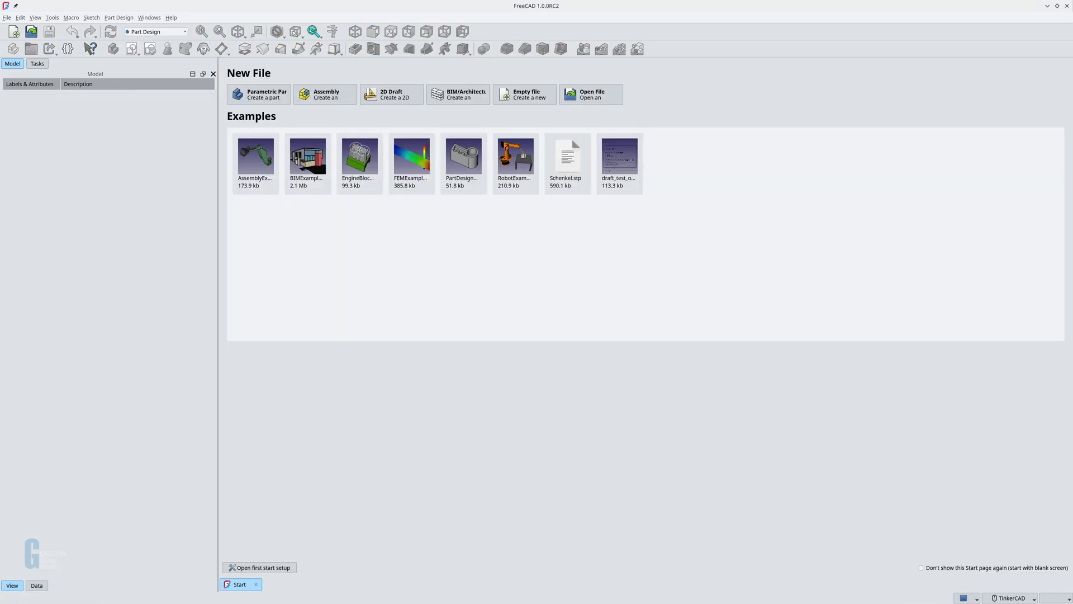
- Create a new parametric part document and import the Tablesaw Insert.jpg photo as a reference image
{"action": "left_click", "coordinate": [267, 107]}
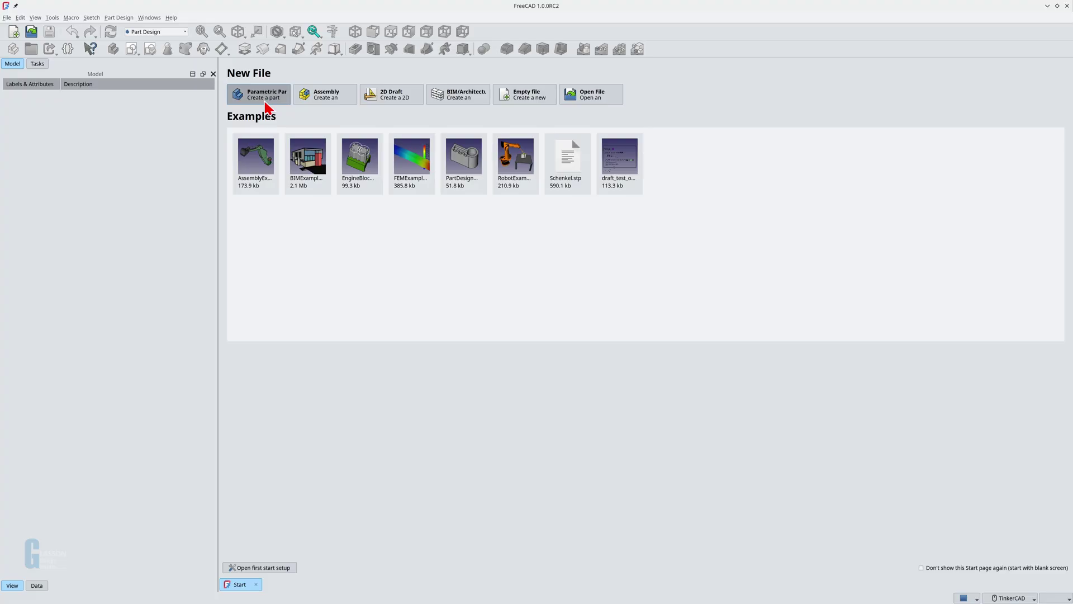
{"action": "left_click", "coordinate": [266, 102]}
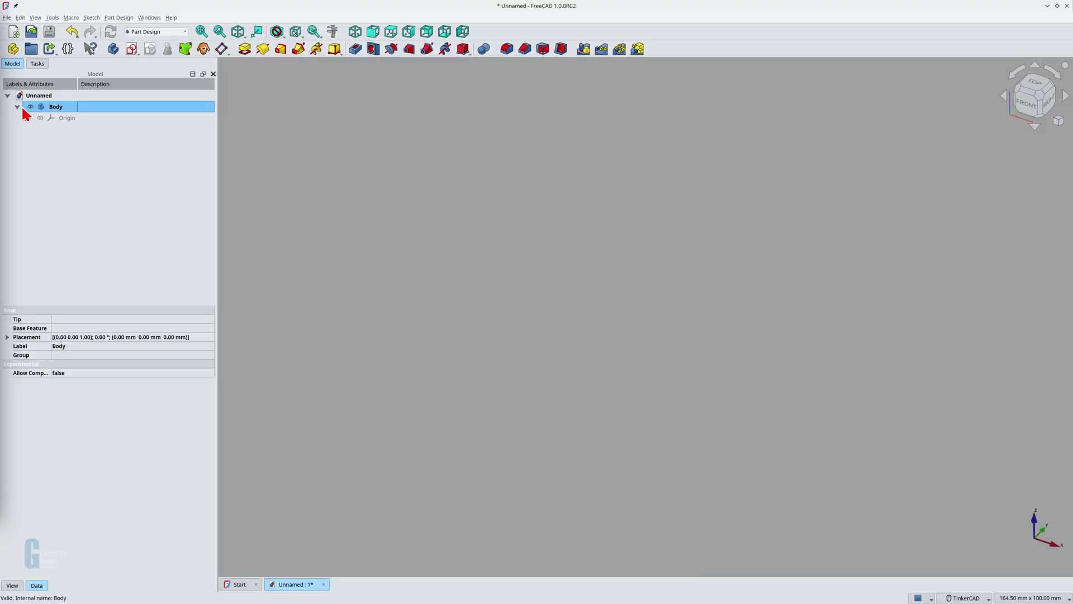
{"action": "left_click", "coordinate": [7, 18]}
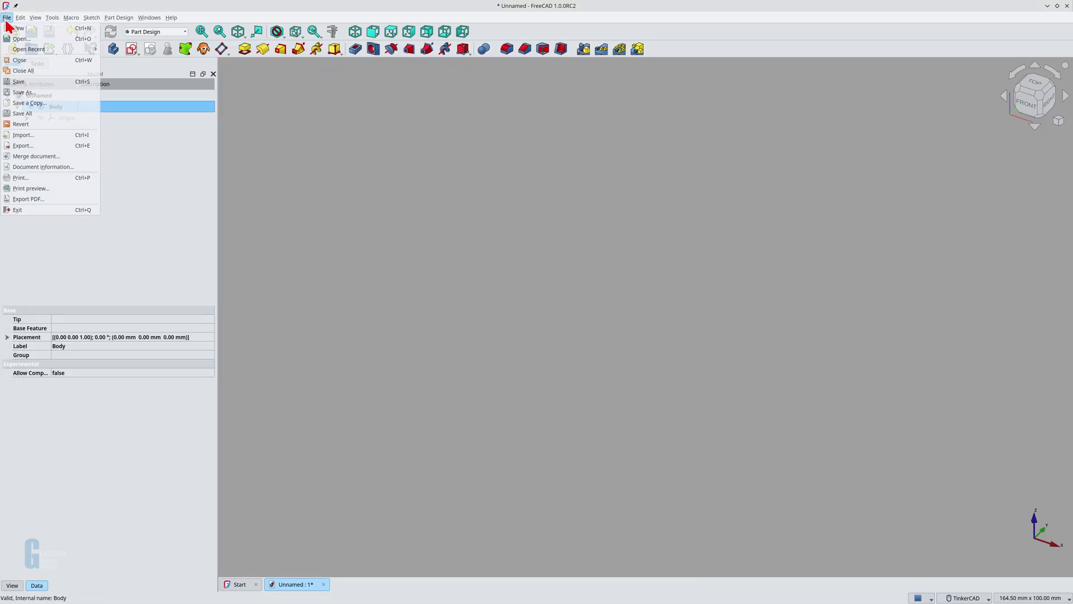
{"action": "left_click", "coordinate": [42, 135]}
{"action": "left_click", "coordinate": [519, 284]}
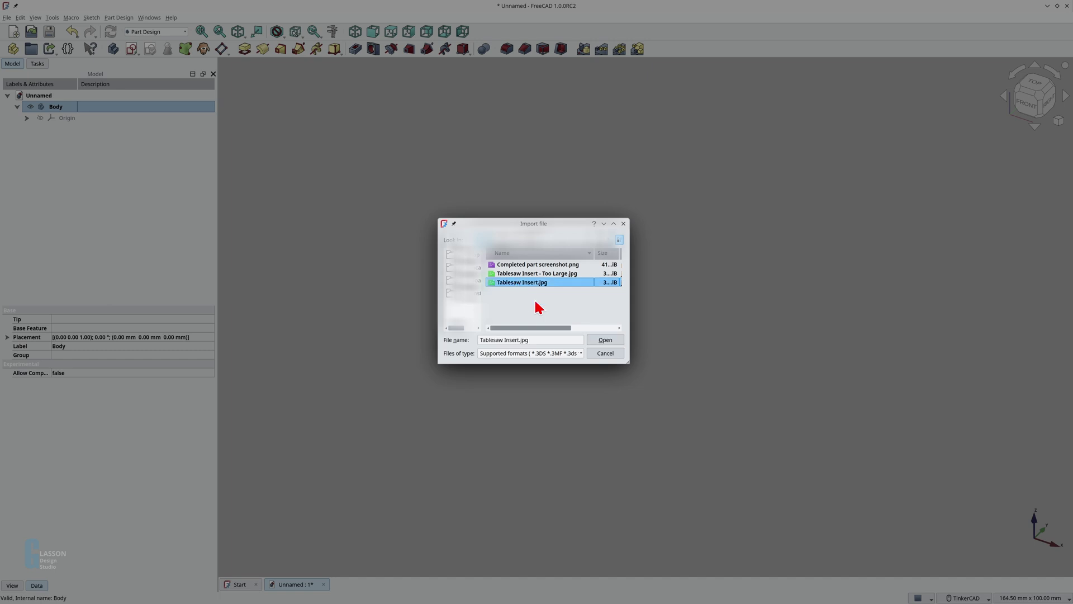
{"action": "left_click", "coordinate": [604, 340]}
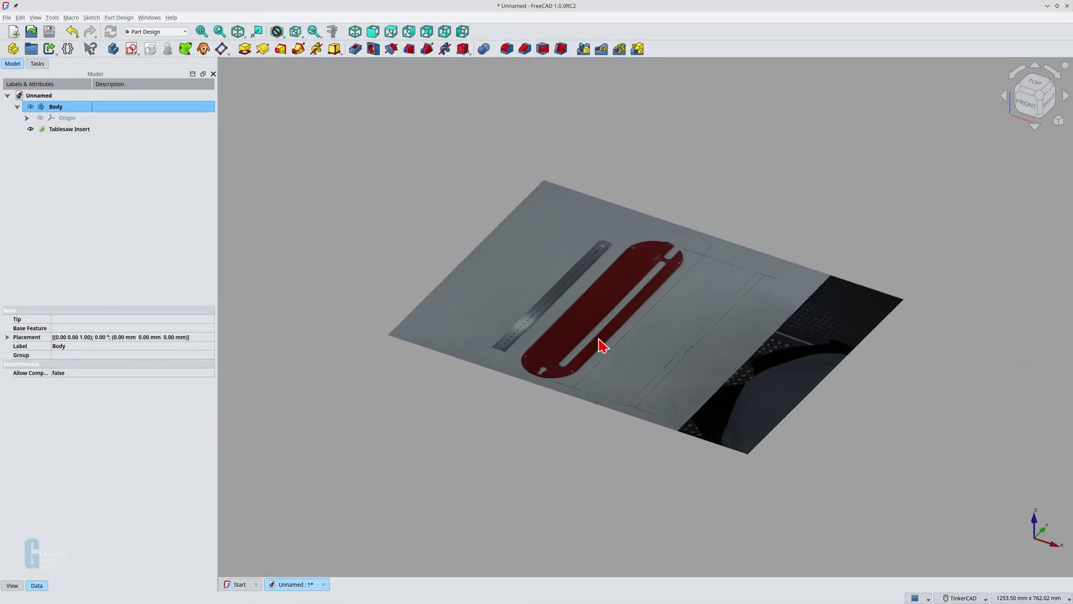
- Change the Tablesaw Insert image's shape appearance colour to white (255, 255, 255) to remove its tint
{"action": "left_click", "coordinate": [602, 345]}
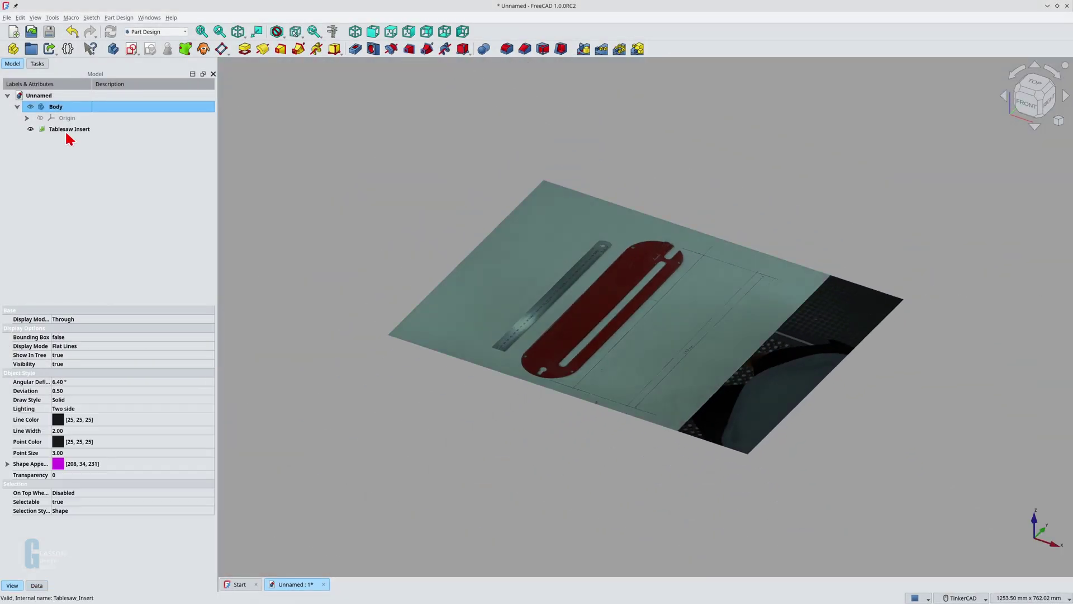
{"action": "left_click", "coordinate": [66, 133]}
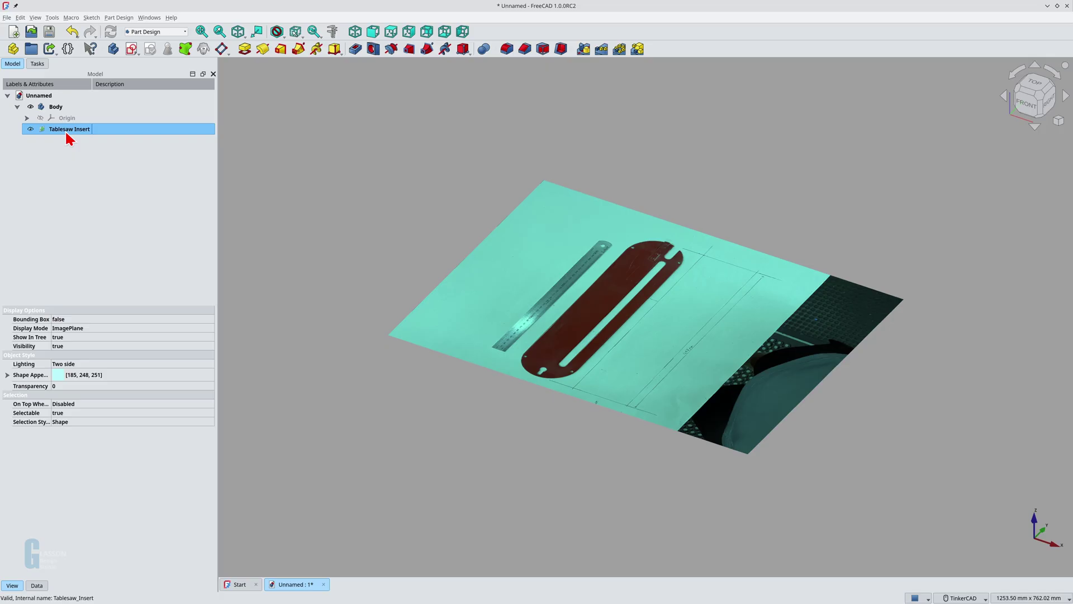
{"action": "left_click", "coordinate": [64, 130]}
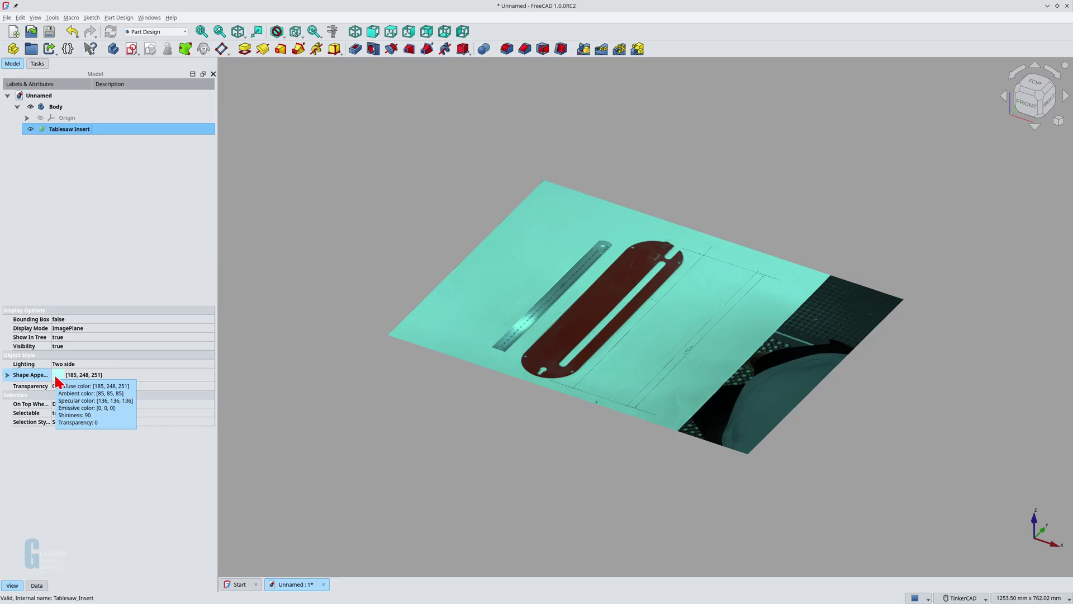
{"action": "left_click", "coordinate": [138, 375]}
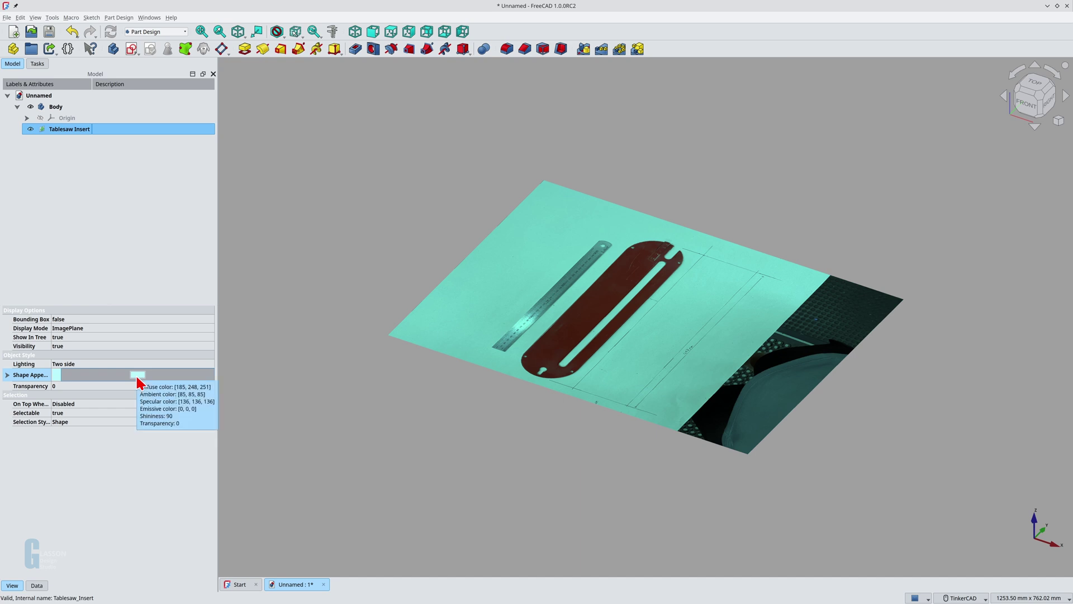
{"action": "left_click", "coordinate": [138, 375]}
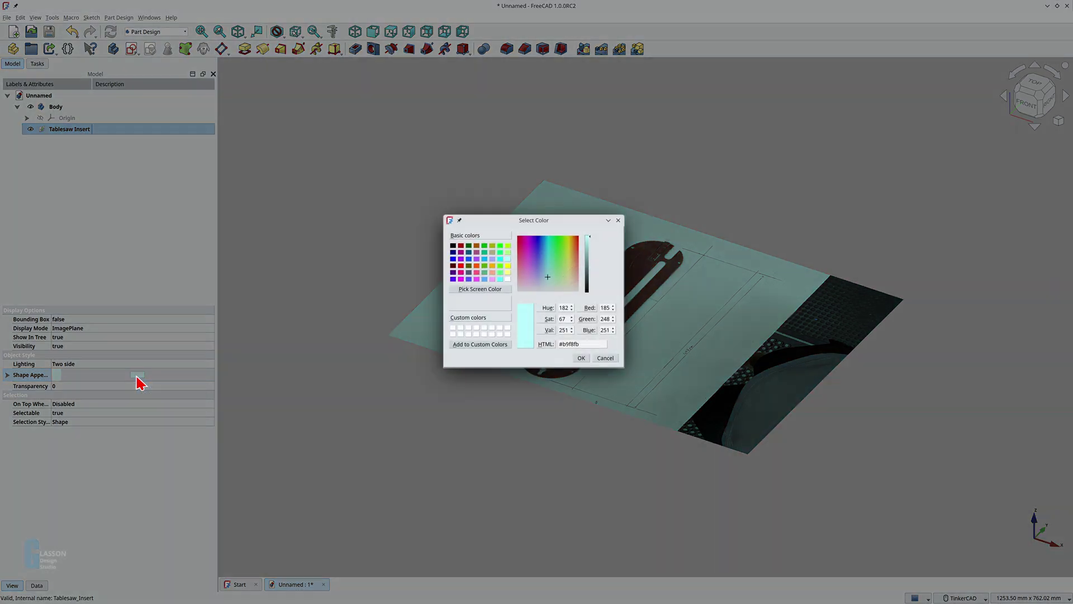
{"action": "left_click", "coordinate": [507, 279]}
{"action": "left_click", "coordinate": [581, 358]}
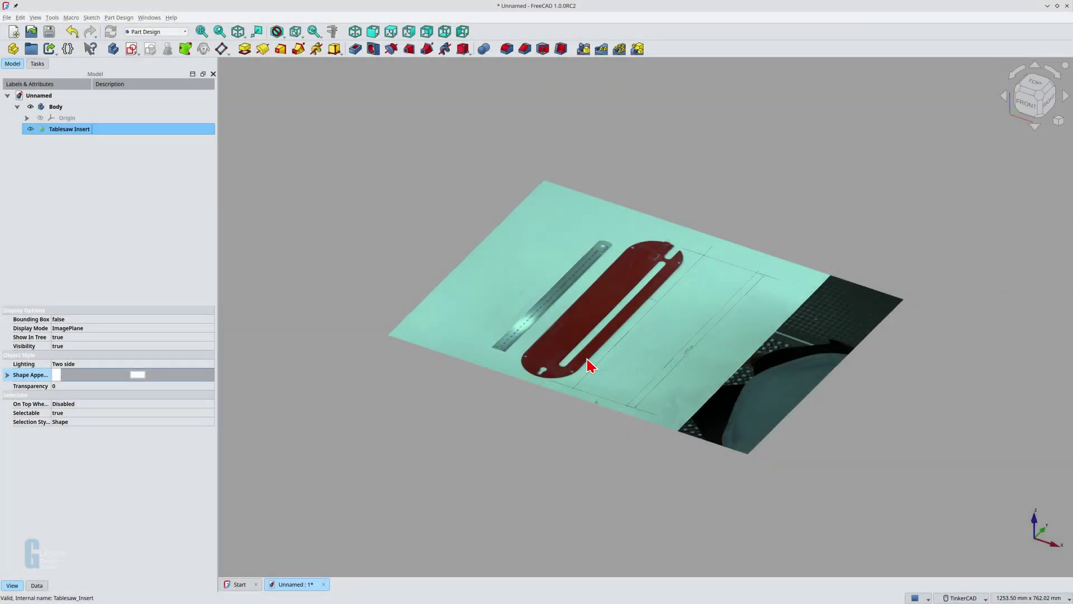
{"action": "left_click", "coordinate": [158, 255]}
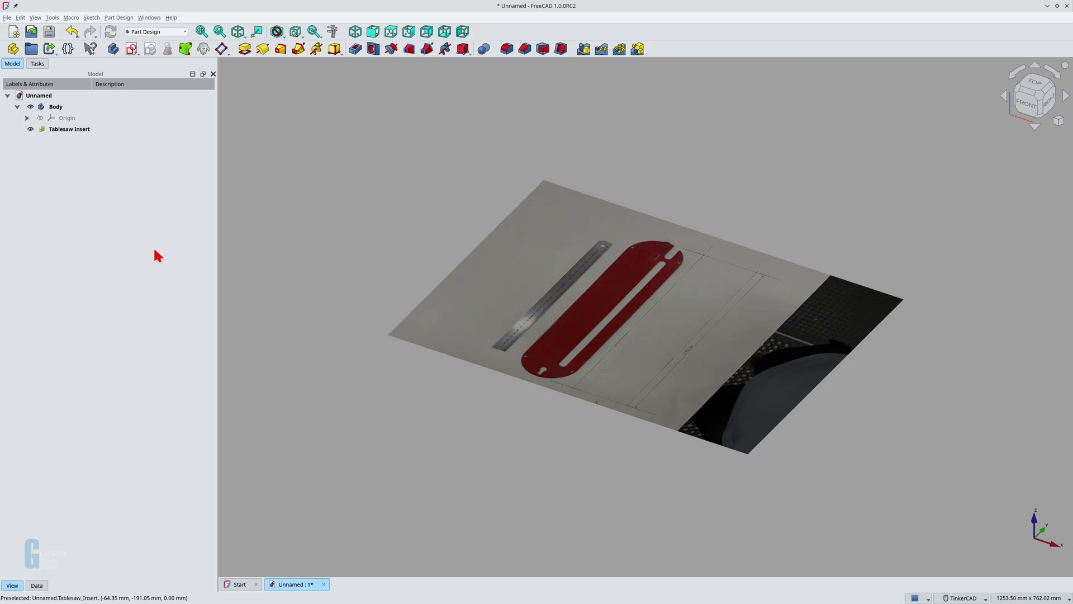
- Show the model from the top and start a new sketch on the body's XY-plane
{"action": "left_click", "coordinate": [390, 32]}
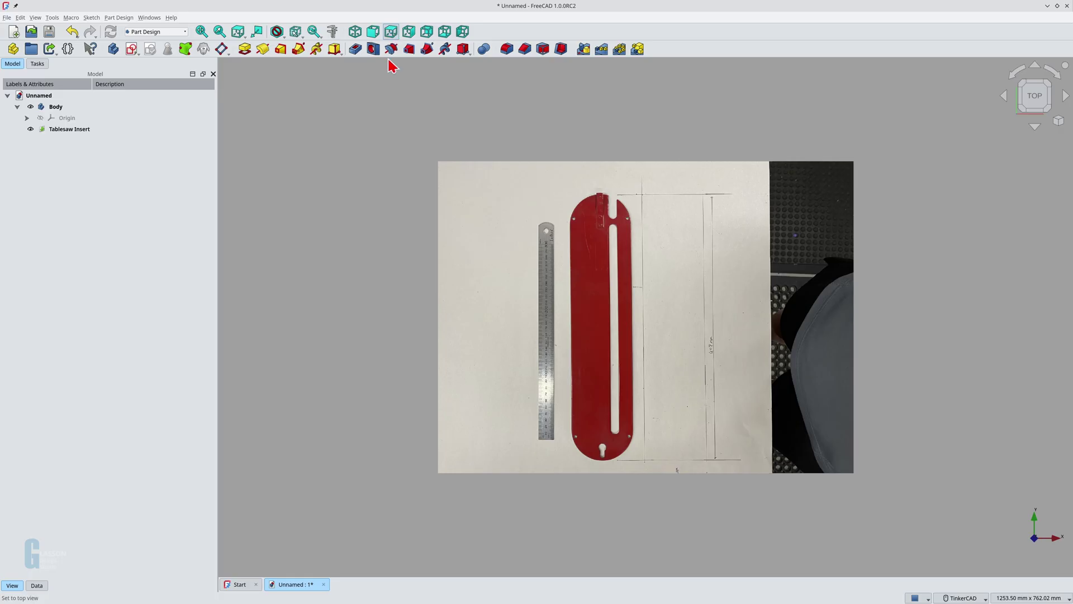
{"action": "left_click", "coordinate": [142, 53]}
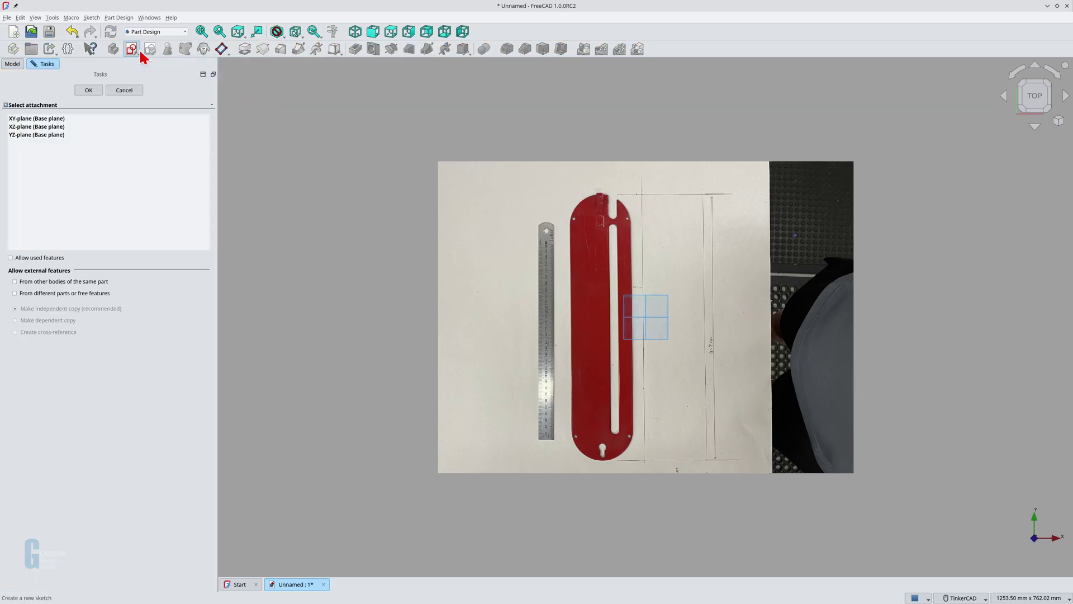
{"action": "left_click", "coordinate": [57, 120]}
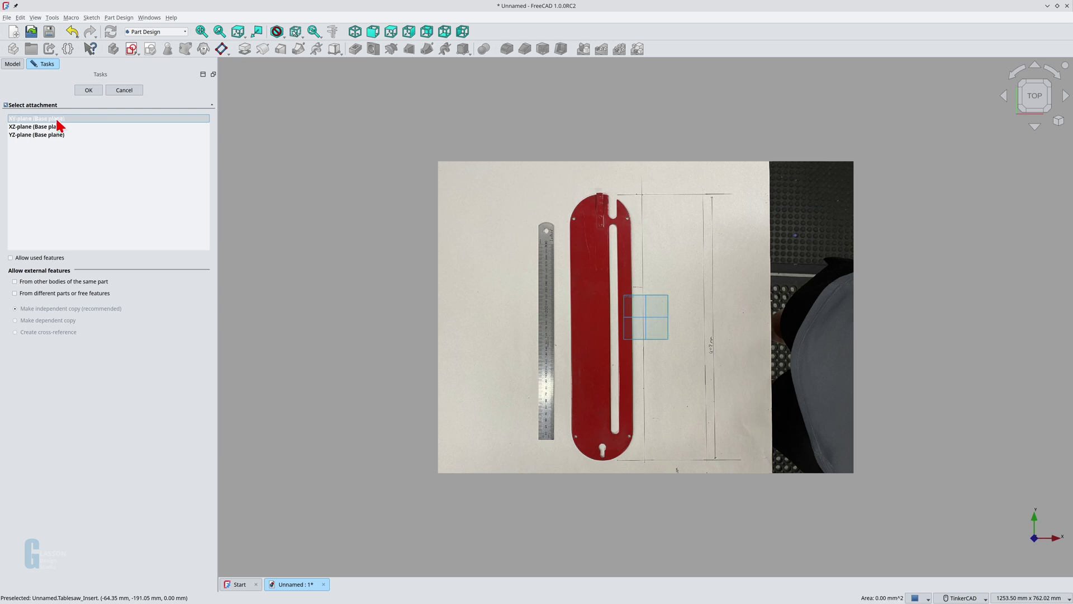
{"action": "left_click", "coordinate": [81, 93]}
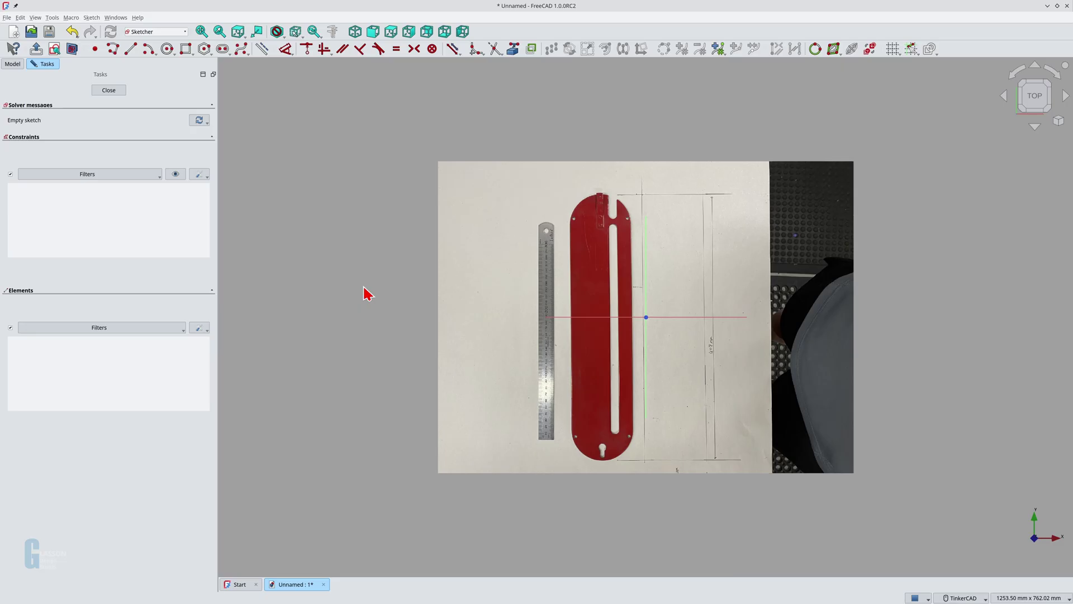
- Sketch a horizontal line about 670 mm long along the X axis, spanning the full width of the image
{"action": "left_click", "coordinate": [131, 54]}
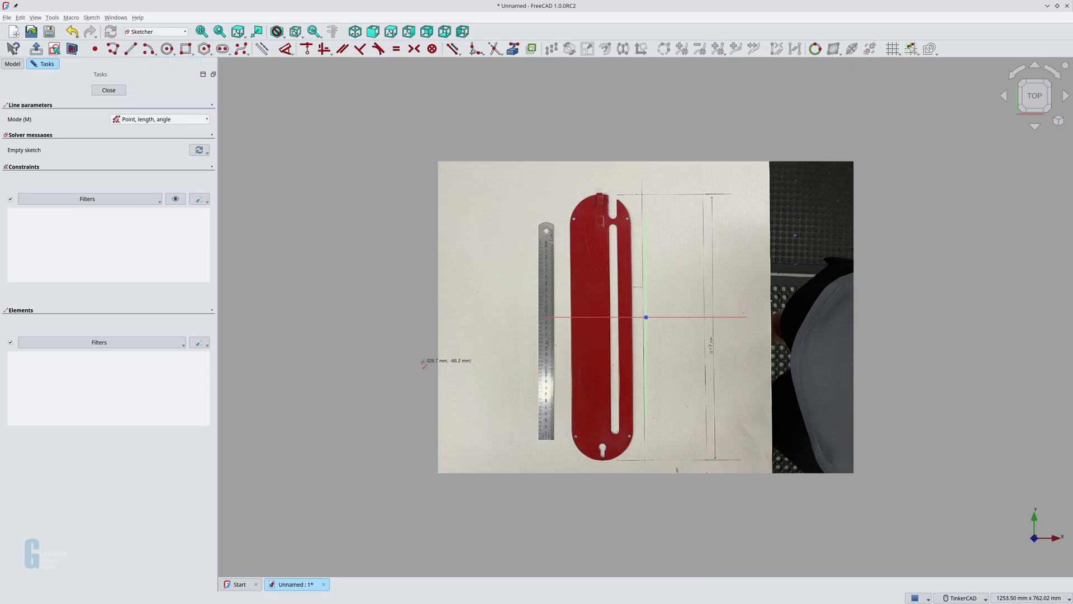
{"action": "left_click", "coordinate": [416, 317]}
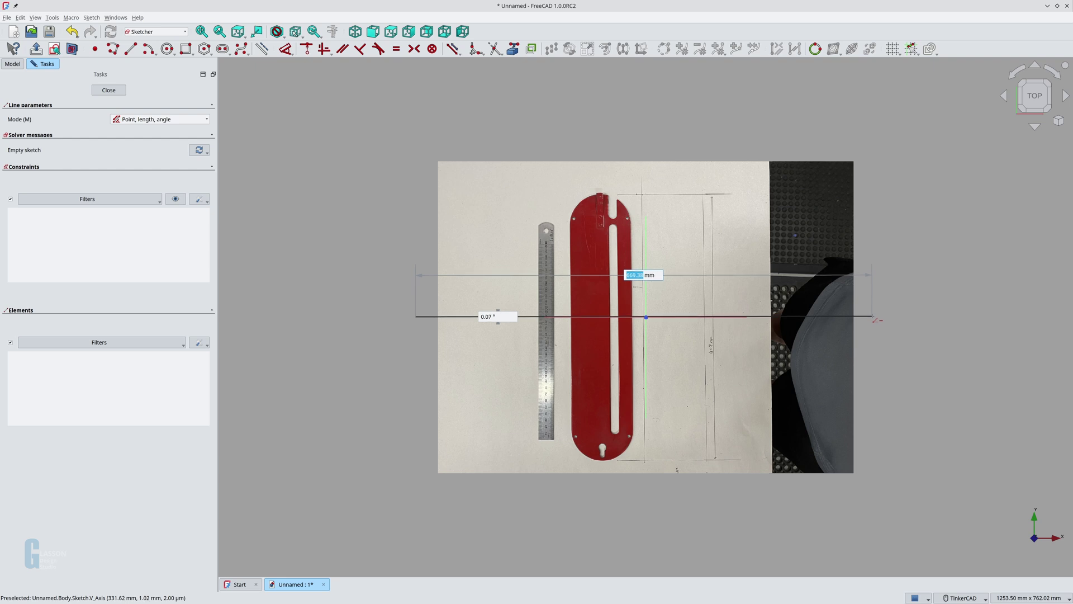
{"action": "left_click", "coordinate": [873, 317]}
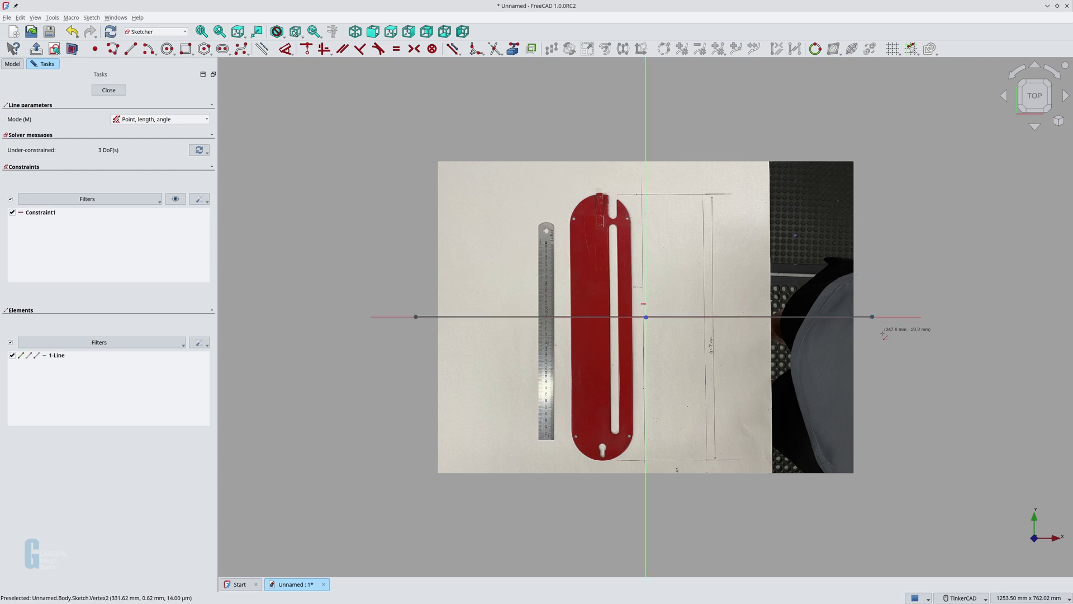
{"action": "right_click", "coordinate": [893, 361]}
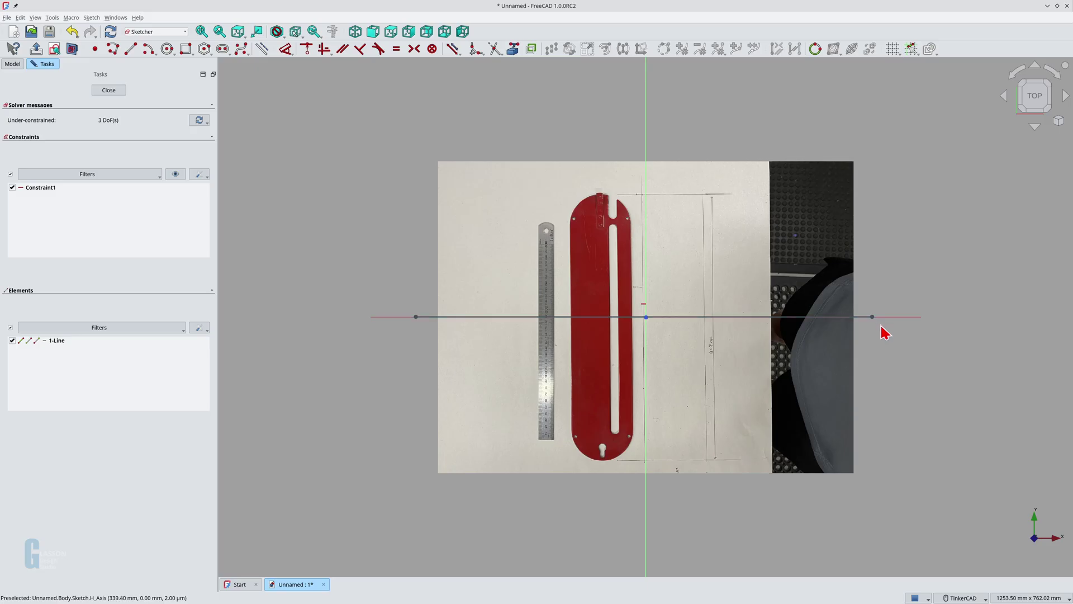
- Constrain the line's left endpoint onto the horizontal axis with a point-on-object constraint and close the sketch
{"action": "left_click_drag", "start_coordinate": [872, 317], "coordinate": [873, 306]}
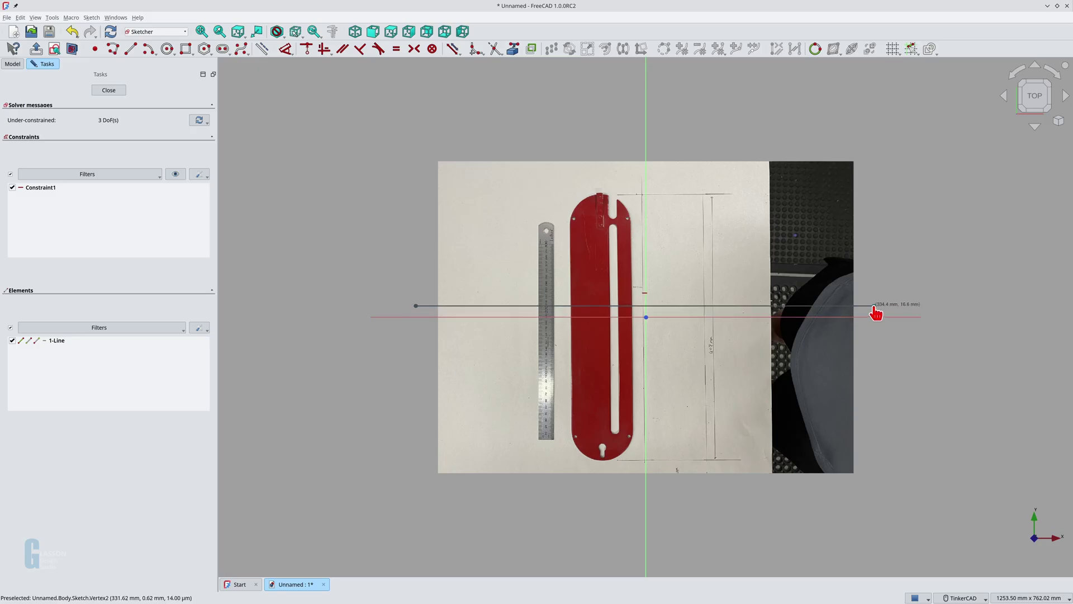
{"action": "left_click", "coordinate": [872, 306]}
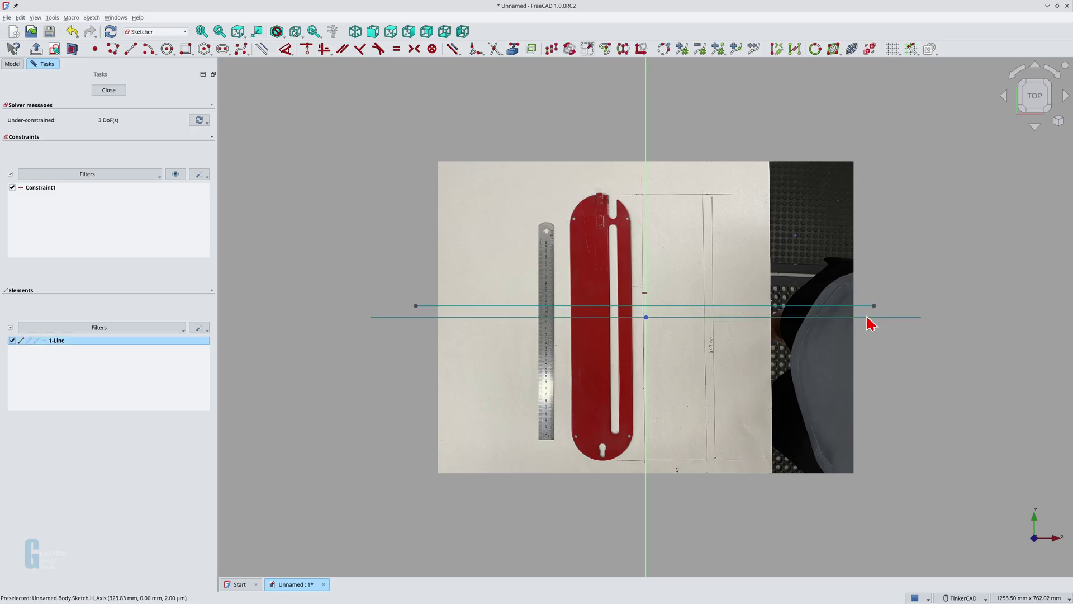
{"action": "key", "text": "c"}
{"action": "left_click", "coordinate": [416, 307]}
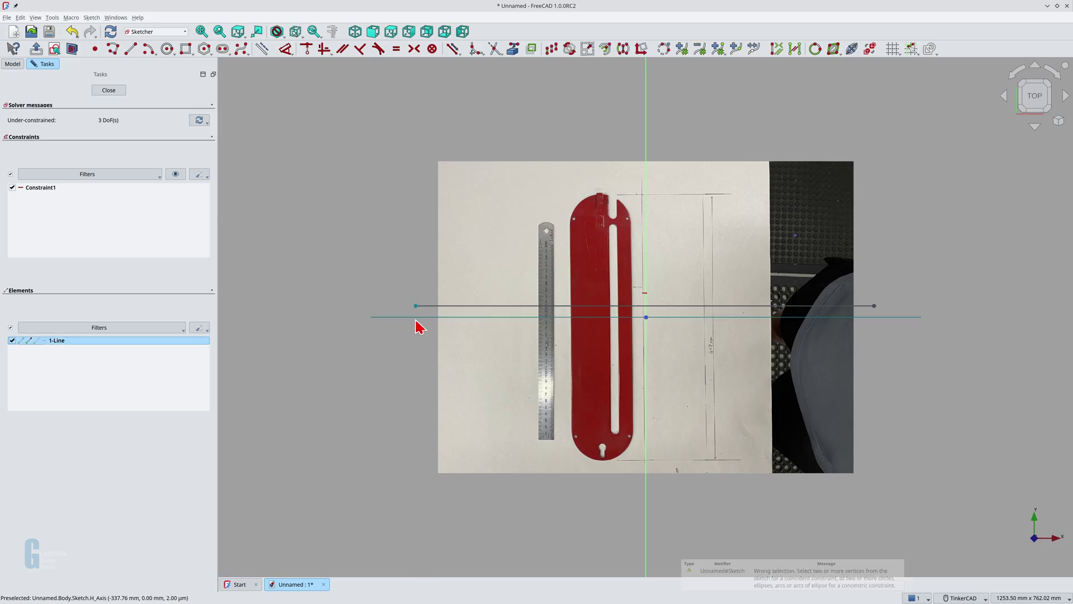
{"action": "left_click", "coordinate": [416, 317], "text": "ctrl"}
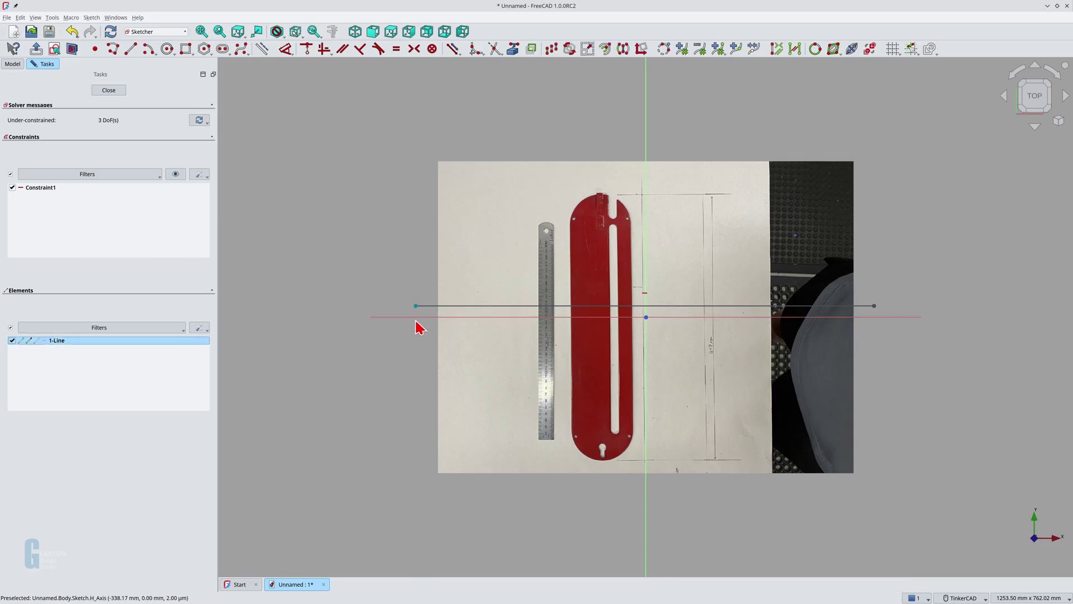
{"action": "left_click", "coordinate": [306, 48]}
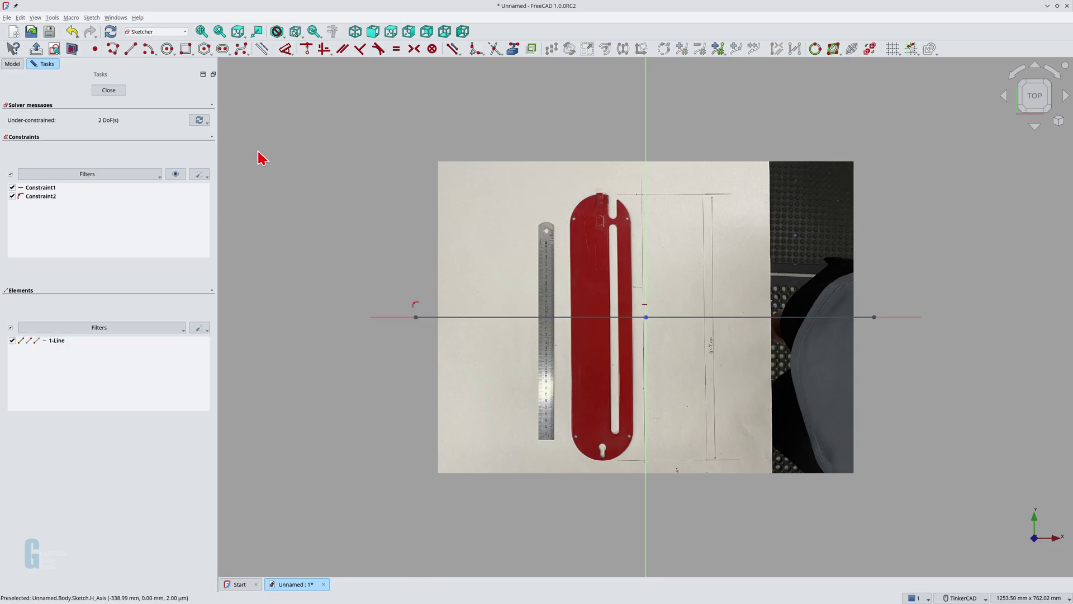
{"action": "left_click", "coordinate": [112, 92]}
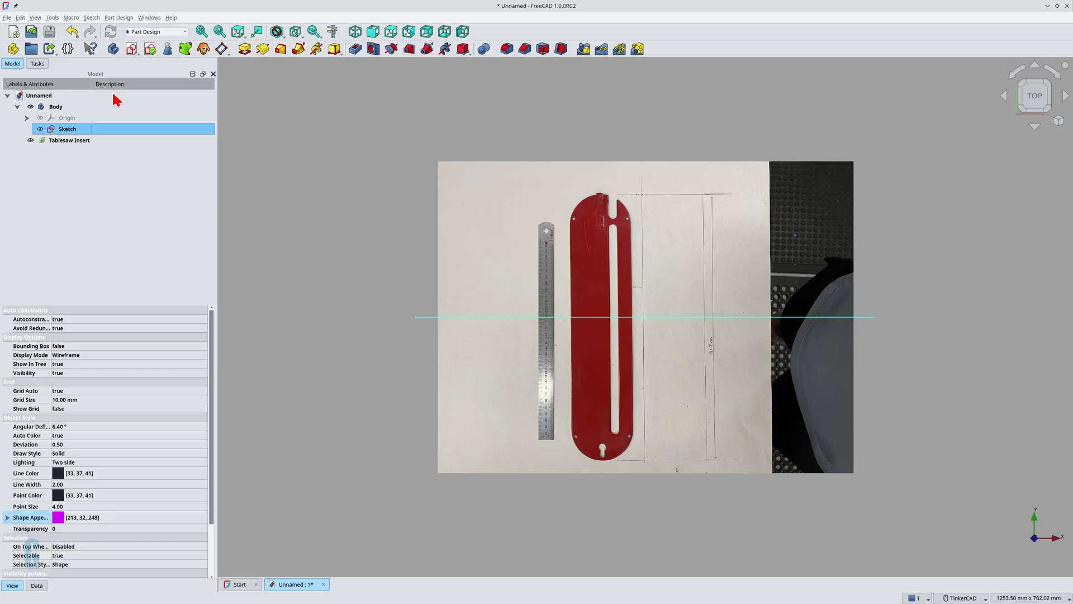
- Open the Tablesaw Insert image's plane settings and set its rotation to -90 degrees
{"action": "left_click", "coordinate": [74, 143]}
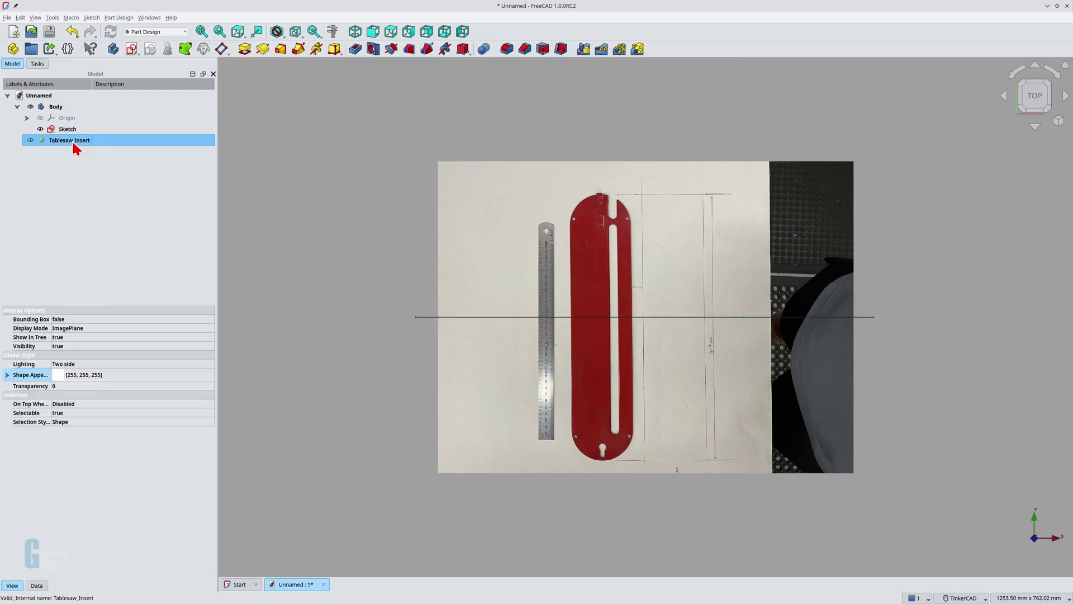
{"action": "right_click", "coordinate": [73, 142]}
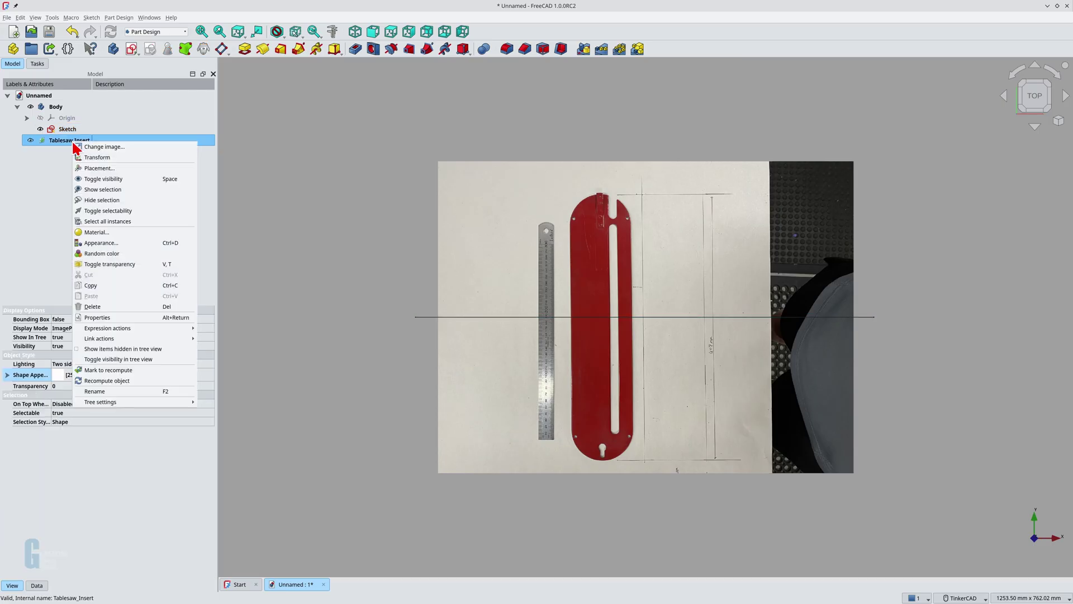
{"action": "left_click", "coordinate": [178, 149]}
{"action": "type", "text": "-90"}
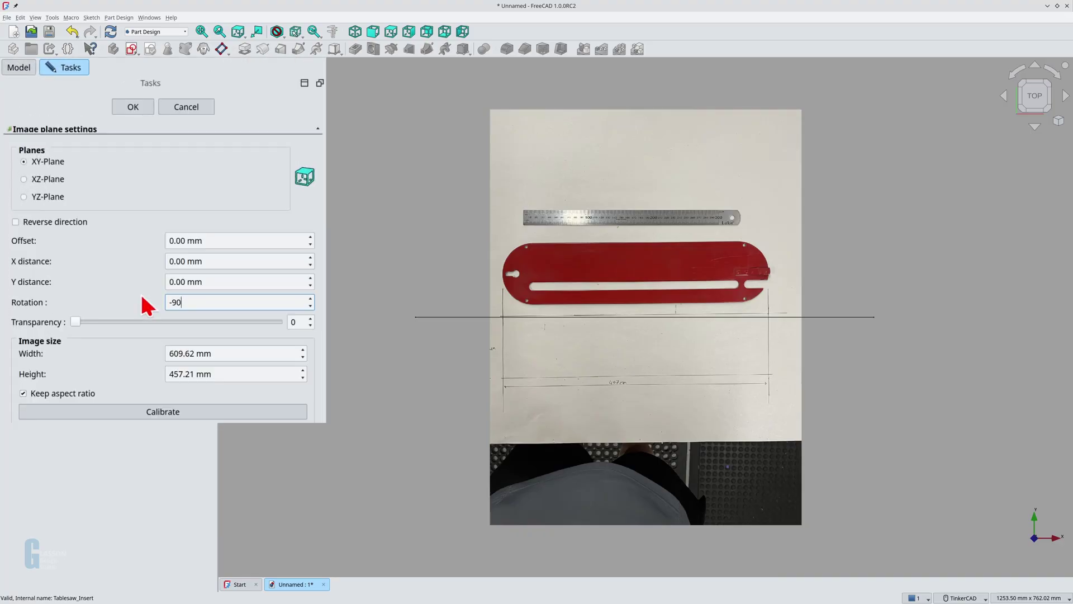
- Fine-tune the image's rotation to -90.6 degrees against the horizontal sketch line and accept the image plane settings
{"action": "scroll", "coordinate": [579, 324], "scroll_direction": "up", "scroll_amount": 1}
{"action": "scroll", "coordinate": [579, 324], "scroll_direction": "up", "scroll_amount": 3}
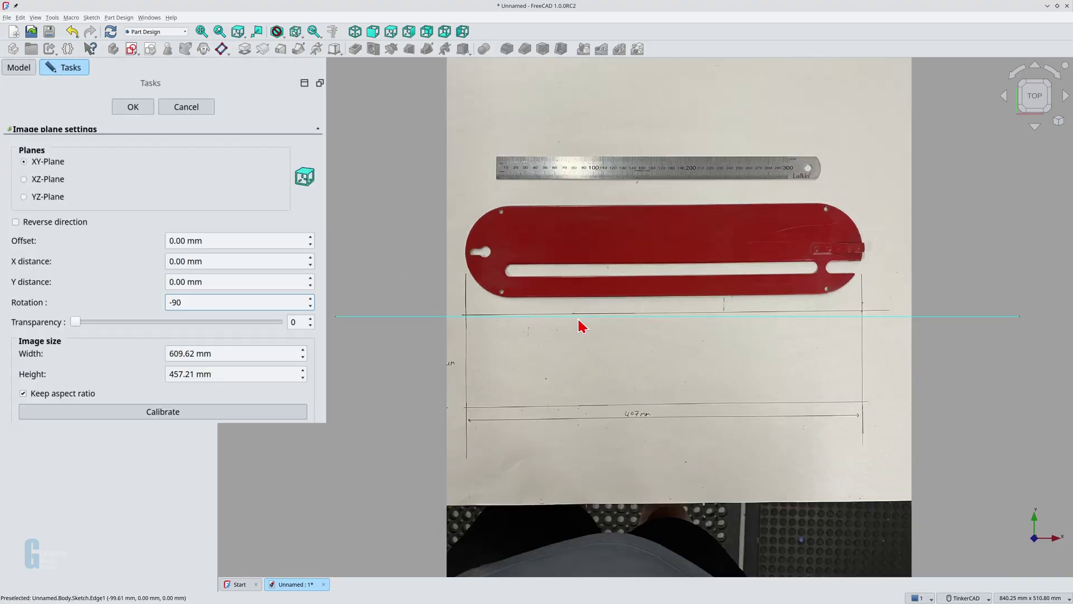
{"action": "scroll", "coordinate": [579, 323], "scroll_direction": "up", "scroll_amount": 1}
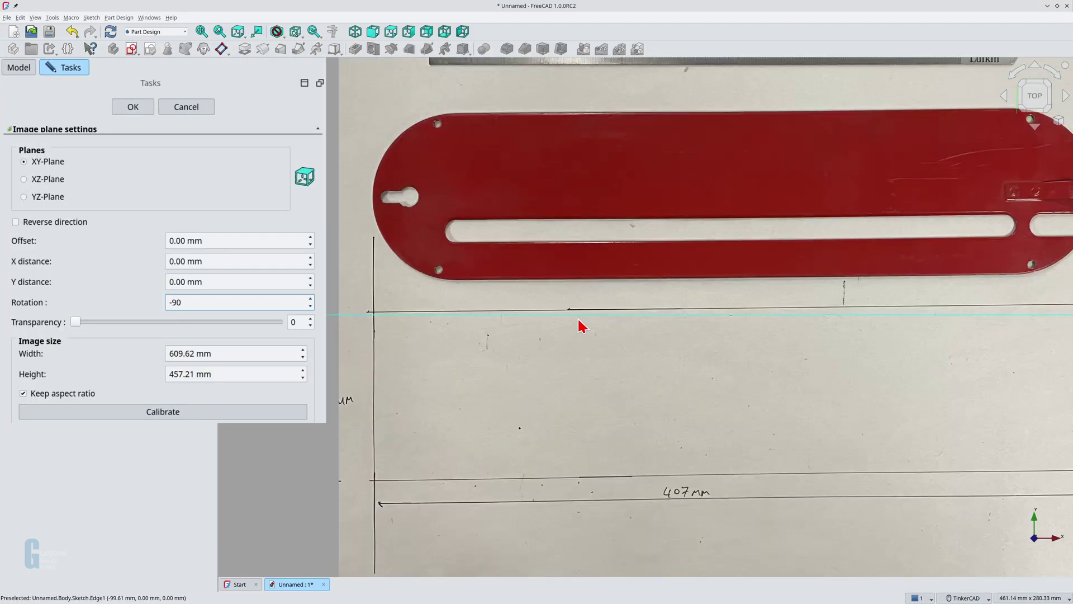
{"action": "scroll", "coordinate": [579, 324], "scroll_direction": "down", "scroll_amount": 1}
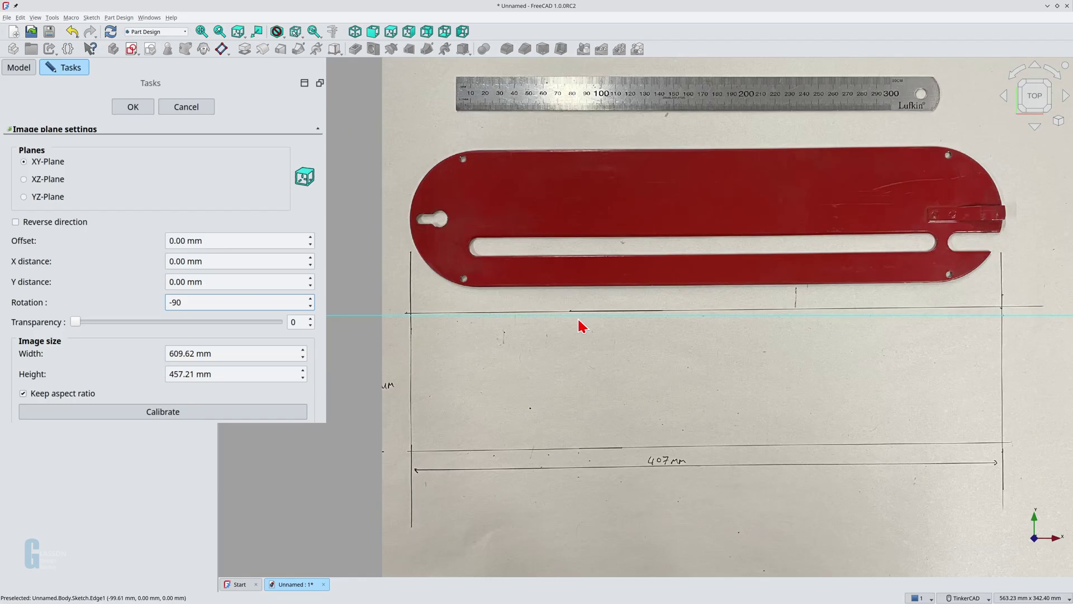
{"action": "type", "text": ".2"}
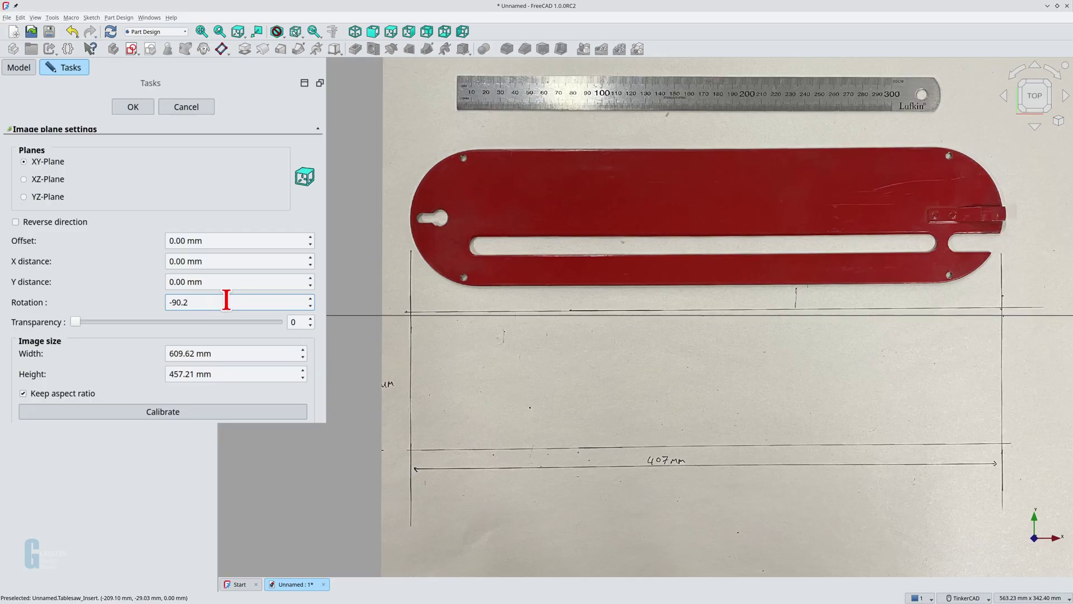
{"action": "key", "text": "BackSpace"}
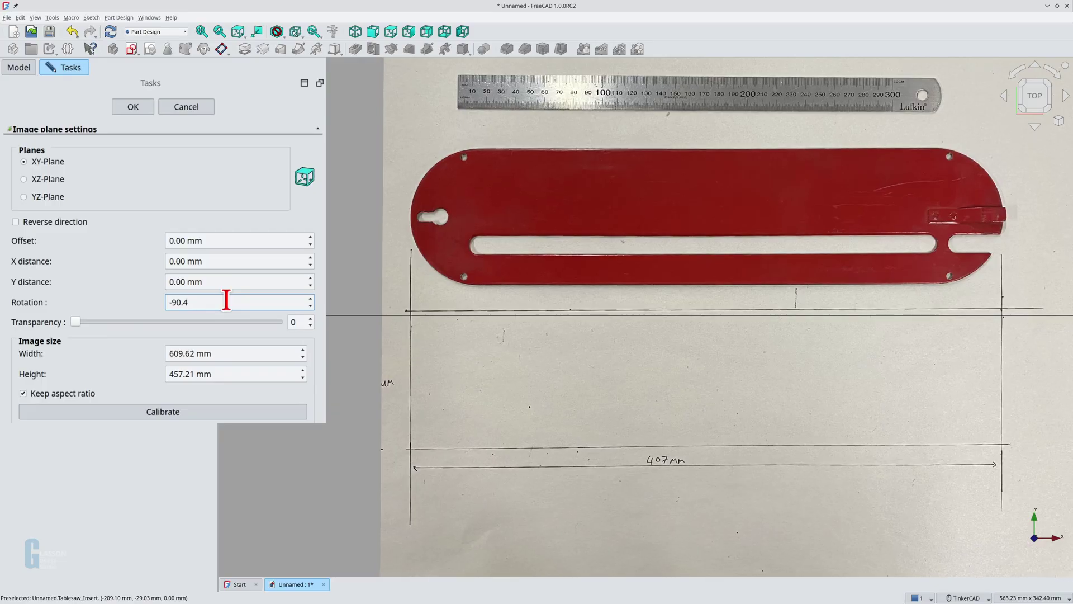
{"action": "type", "text": ".6"}
{"action": "key", "text": "BackSpace"}
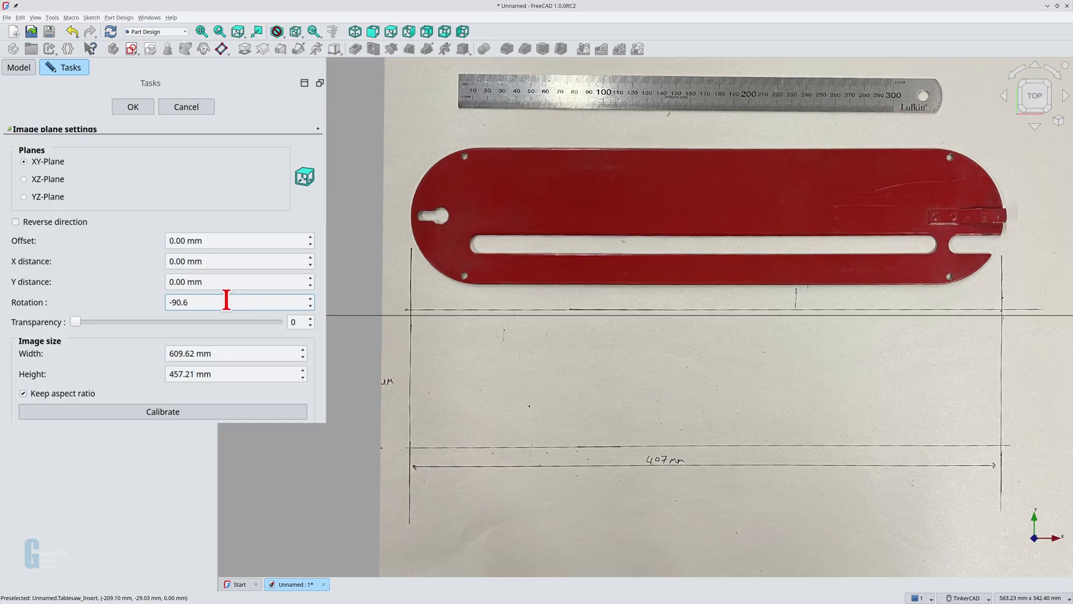
{"action": "key", "text": "Return"}
- Calibrate the Tablesaw Insert image by setting the distance between the ruler's 100 and 200 marks to 100 mm
{"action": "scroll", "coordinate": [502, 311], "scroll_direction": "up", "scroll_amount": 2}
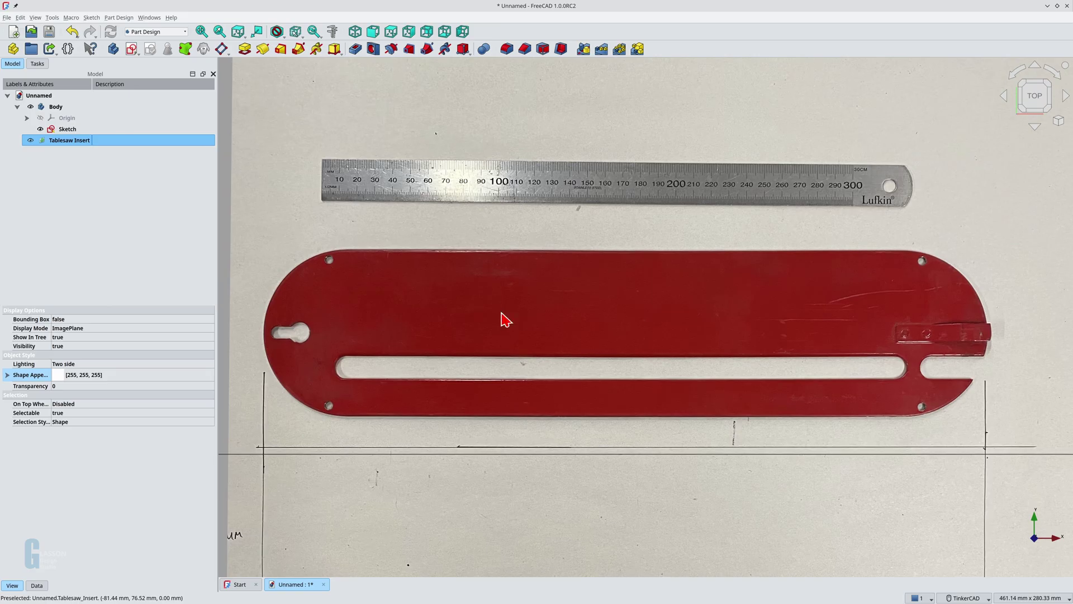
{"action": "right_click", "coordinate": [67, 143]}
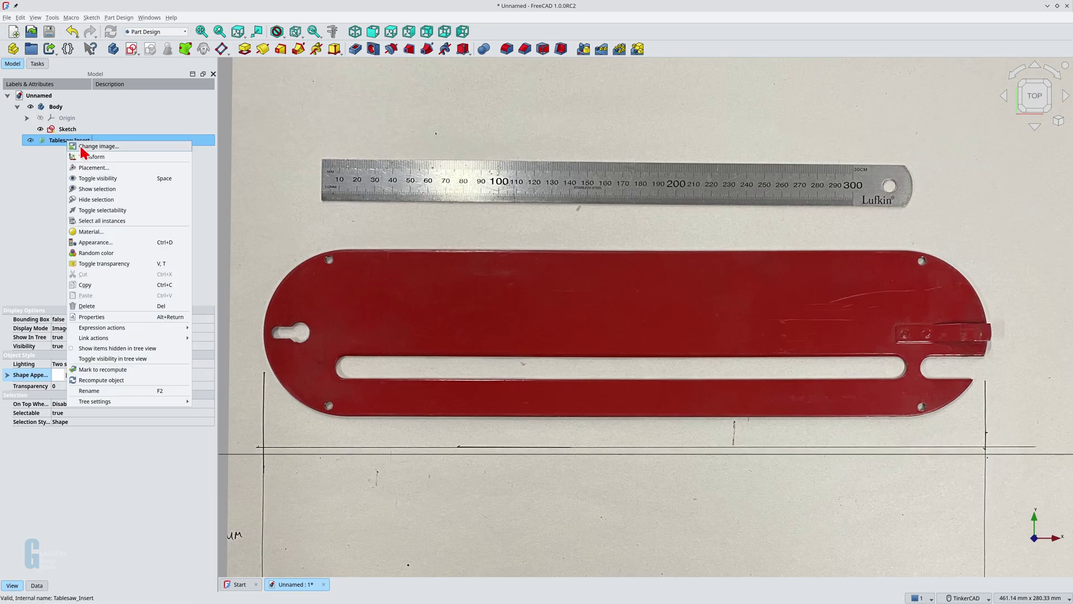
{"action": "left_click", "coordinate": [95, 146]}
{"action": "scroll", "coordinate": [457, 222], "scroll_direction": "up", "scroll_amount": 2}
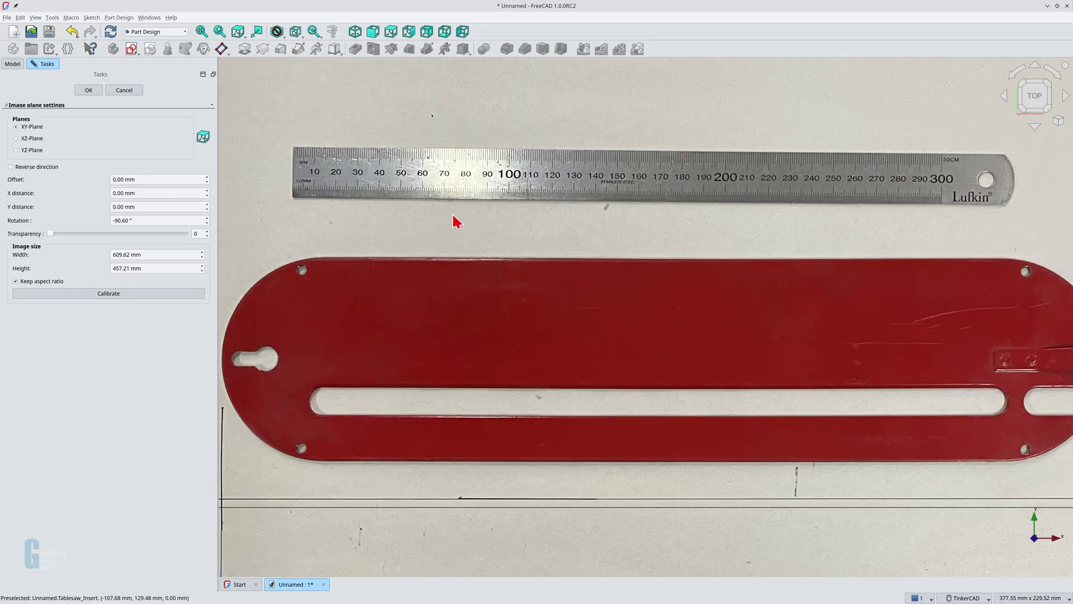
{"action": "scroll", "coordinate": [457, 222], "scroll_direction": "up", "scroll_amount": 1}
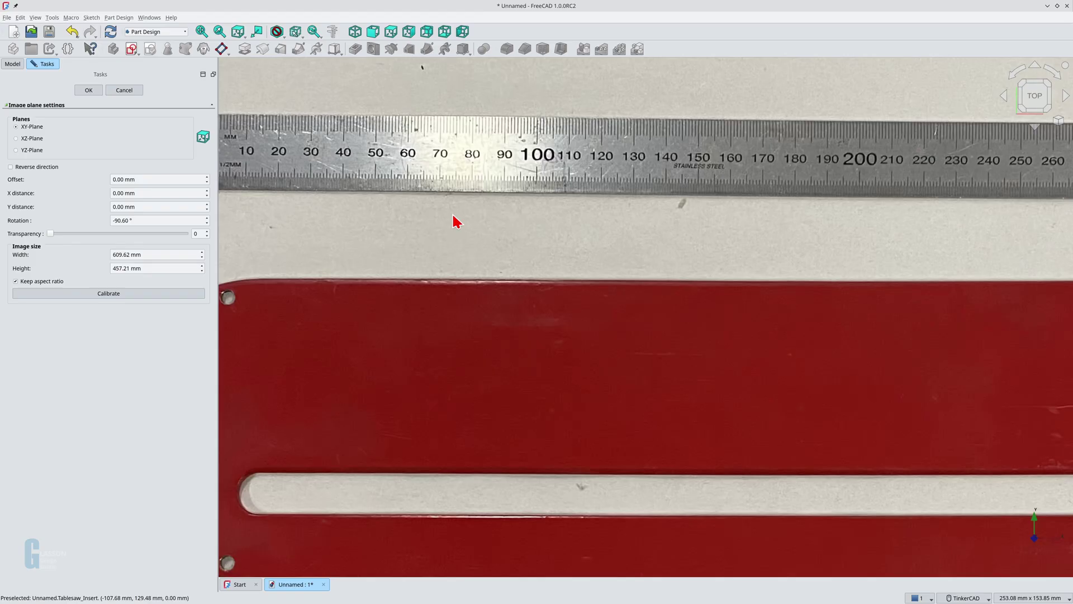
{"action": "left_click", "coordinate": [166, 293]}
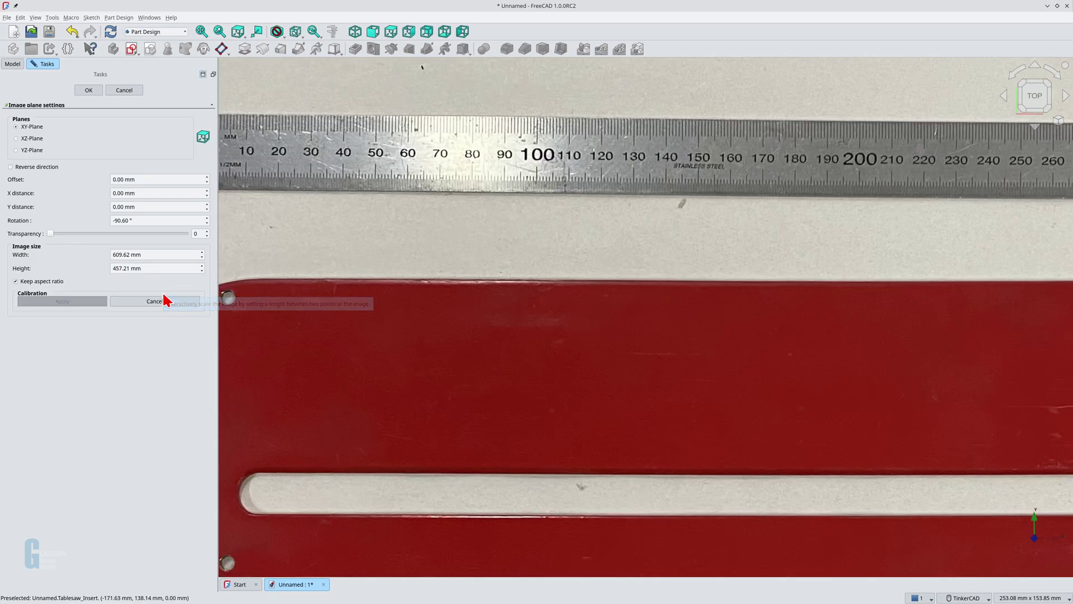
{"action": "left_click", "coordinate": [538, 174]}
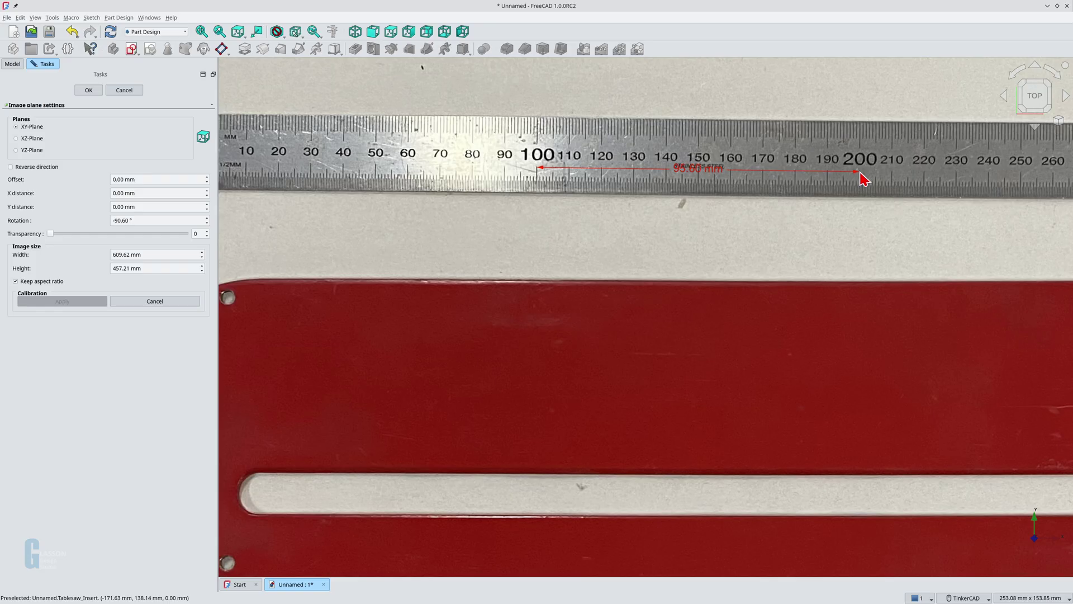
{"action": "left_click", "coordinate": [859, 173]}
{"action": "type", "text": "10"}
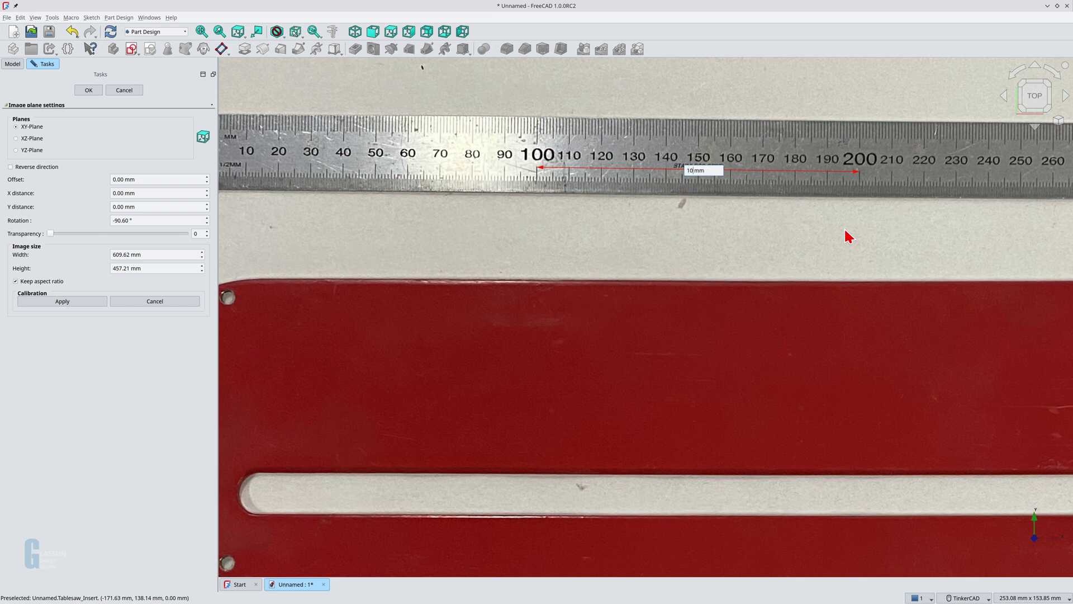
{"action": "type", "text": "0"}
{"action": "key", "text": "Return"}
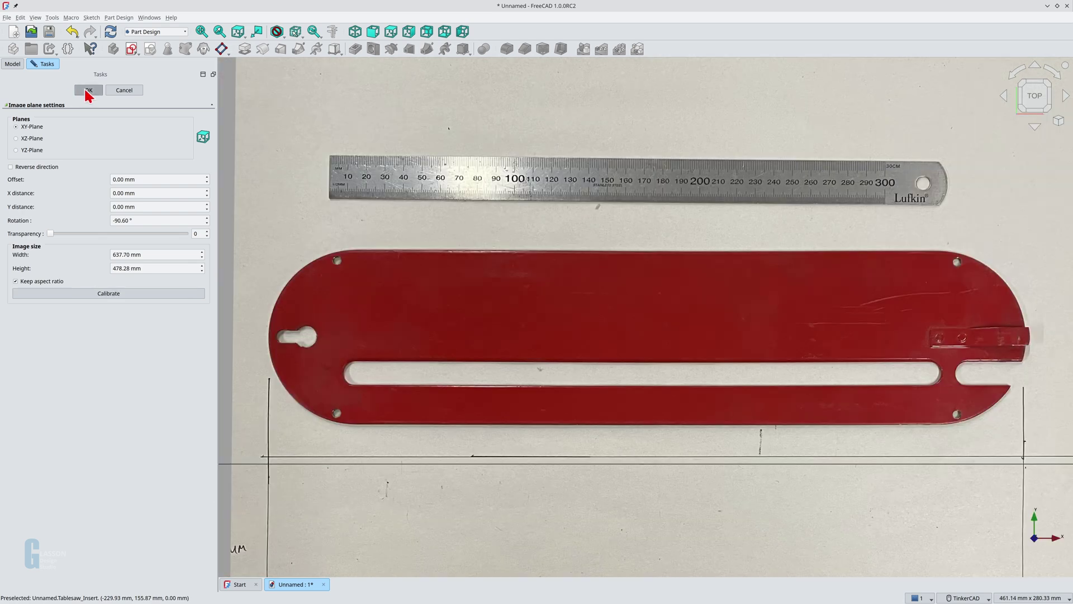
{"action": "left_click", "coordinate": [88, 91]}
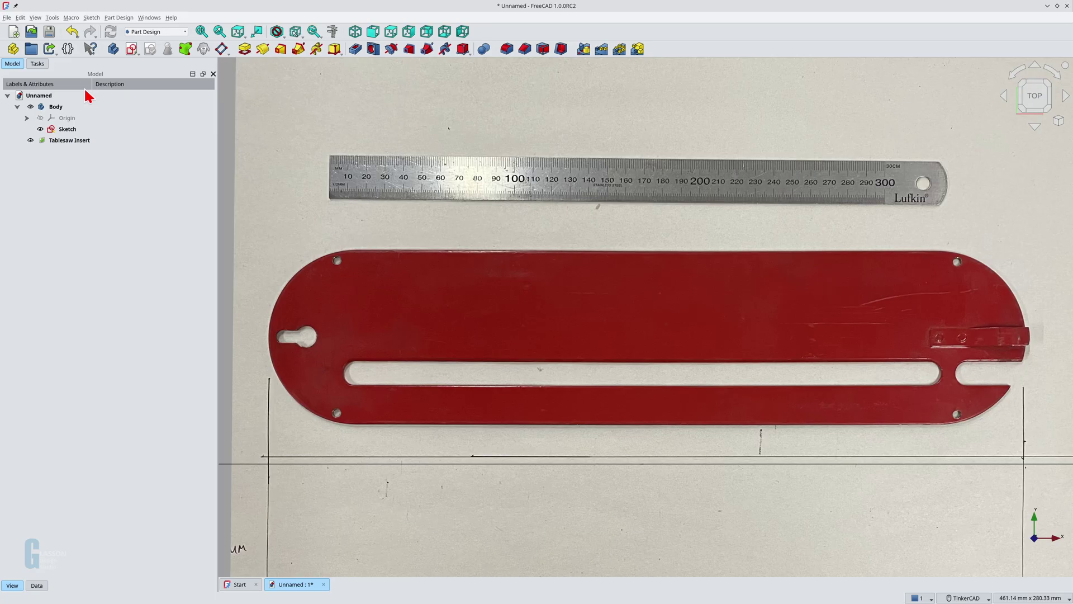
- Open the existing sketch for editing and delete its horizontal reference line
{"action": "double_click", "coordinate": [68, 134]}
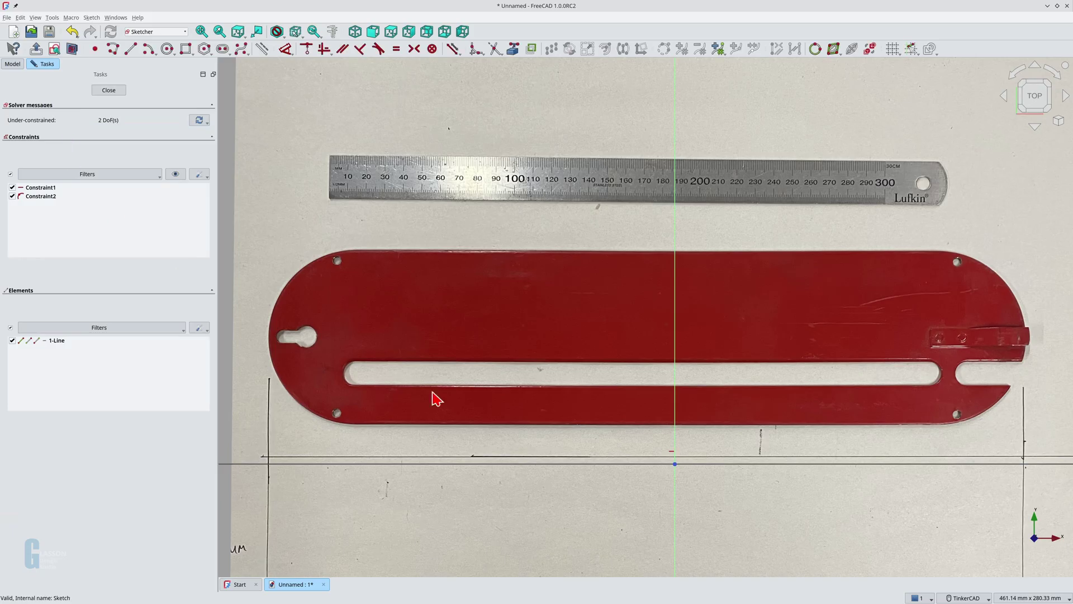
{"action": "left_click", "coordinate": [393, 465]}
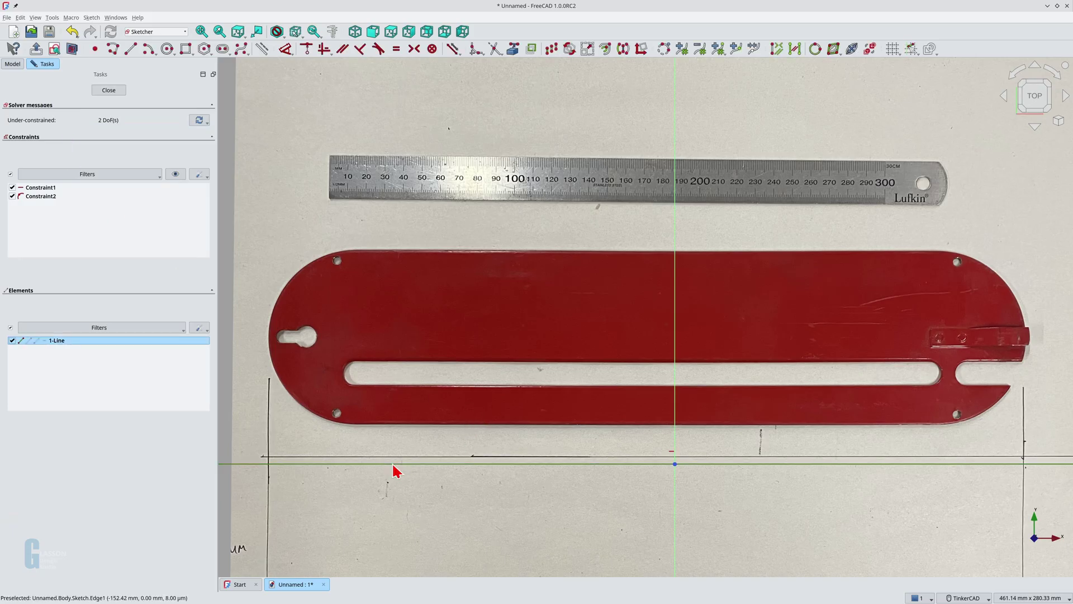
{"action": "key", "text": "Delete"}
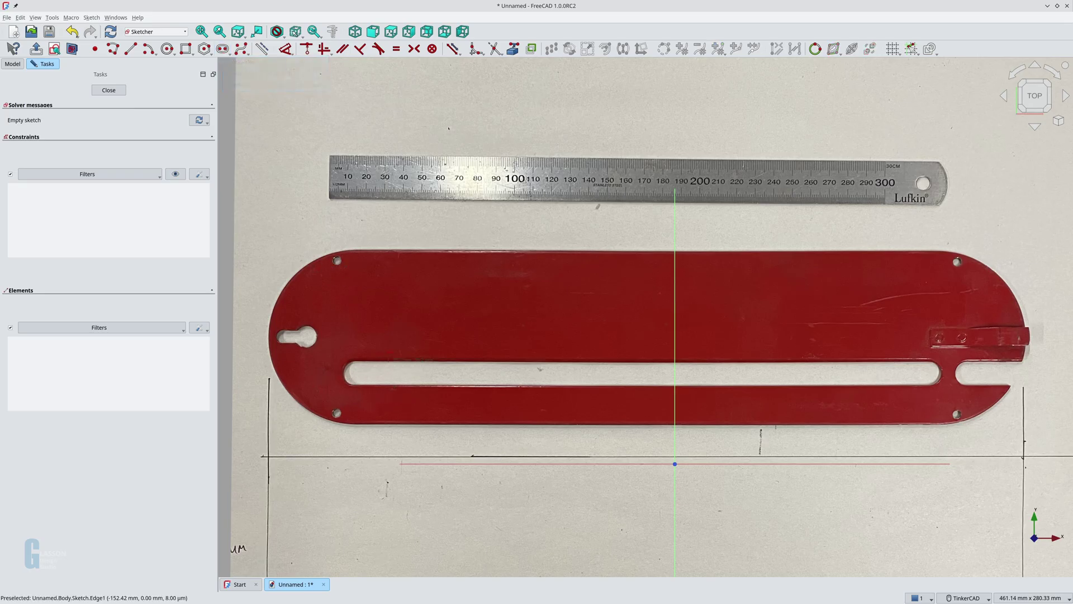
- Sketch one slot along the insert's outer outline and another fitted to its long blade opening, and close the sketch
{"action": "left_click", "coordinate": [358, 335]}
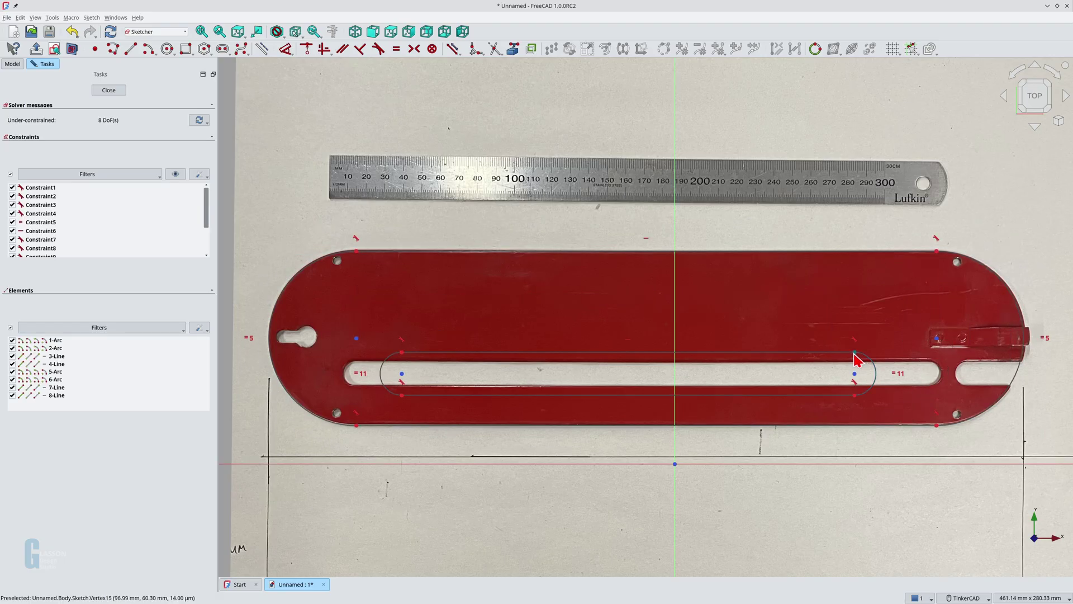
{"action": "left_click_drag", "start_coordinate": [850, 360], "coordinate": [928, 380]}
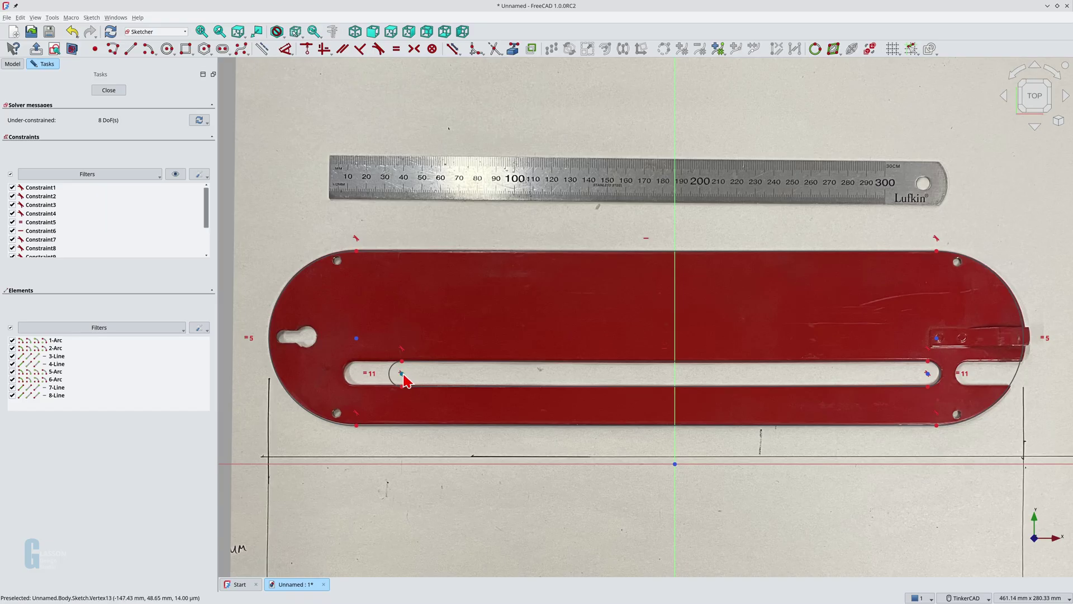
{"action": "left_click_drag", "start_coordinate": [402, 378], "coordinate": [355, 379]}
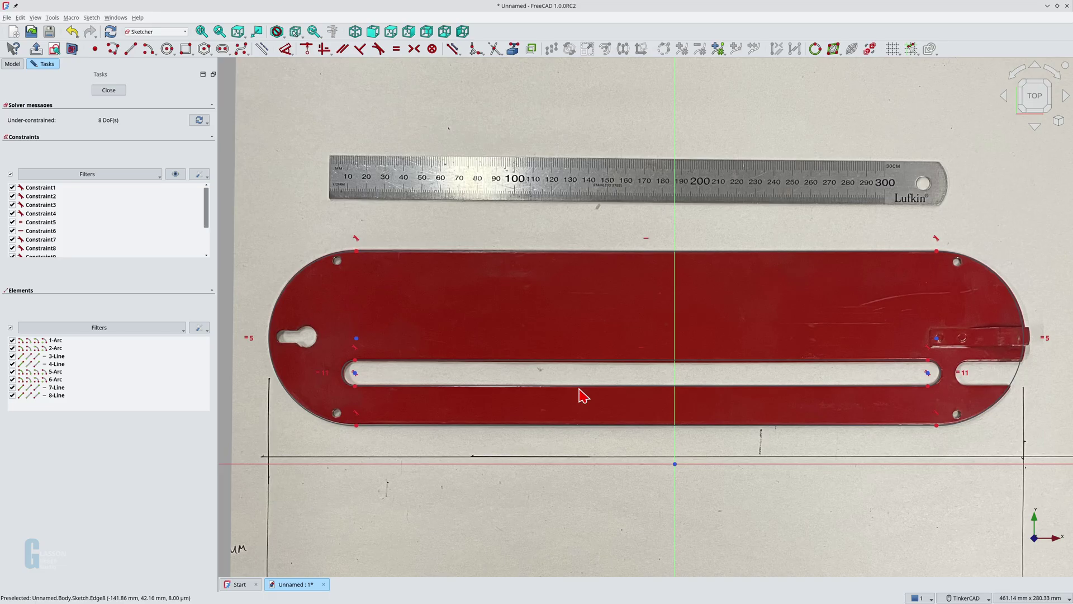
{"action": "left_click", "coordinate": [108, 91]}
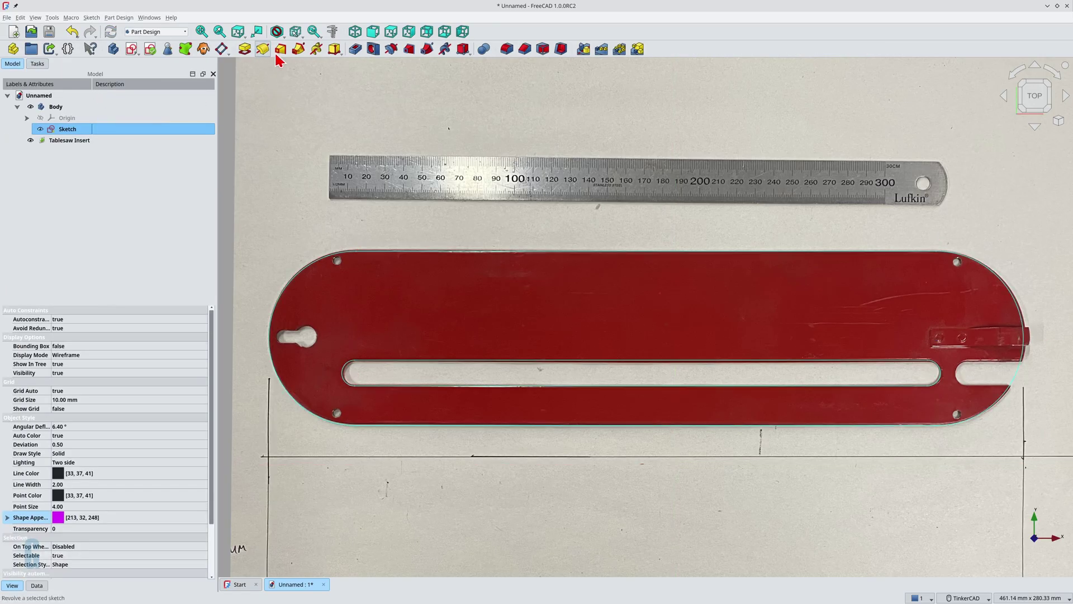
- Pad the insert sketch 10 mm and hide the Tablesaw Insert image in an isometric view
{"action": "left_click", "coordinate": [239, 56]}
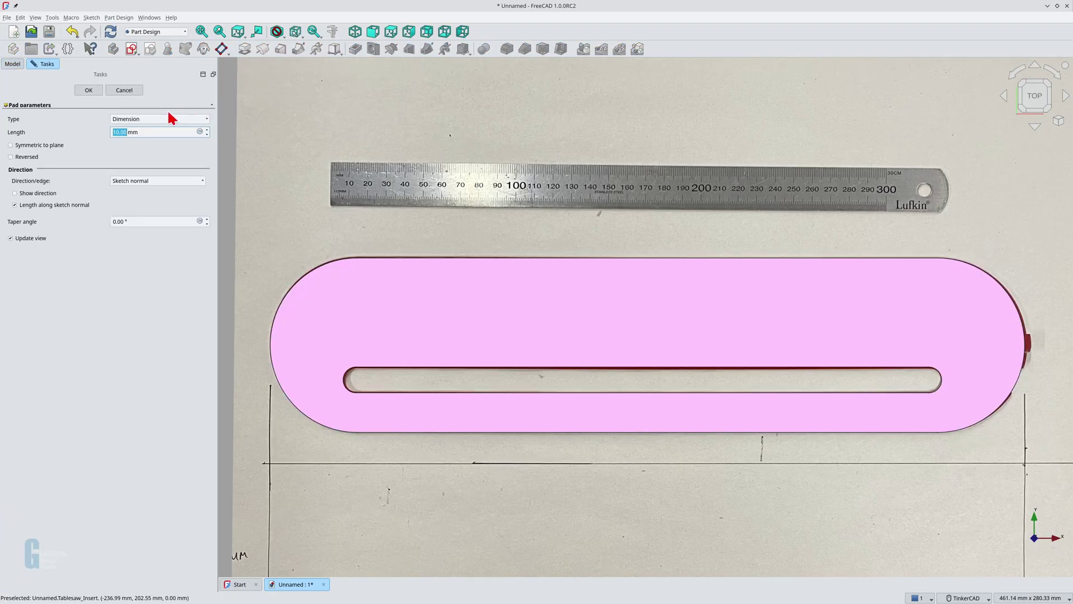
{"action": "left_click", "coordinate": [91, 92]}
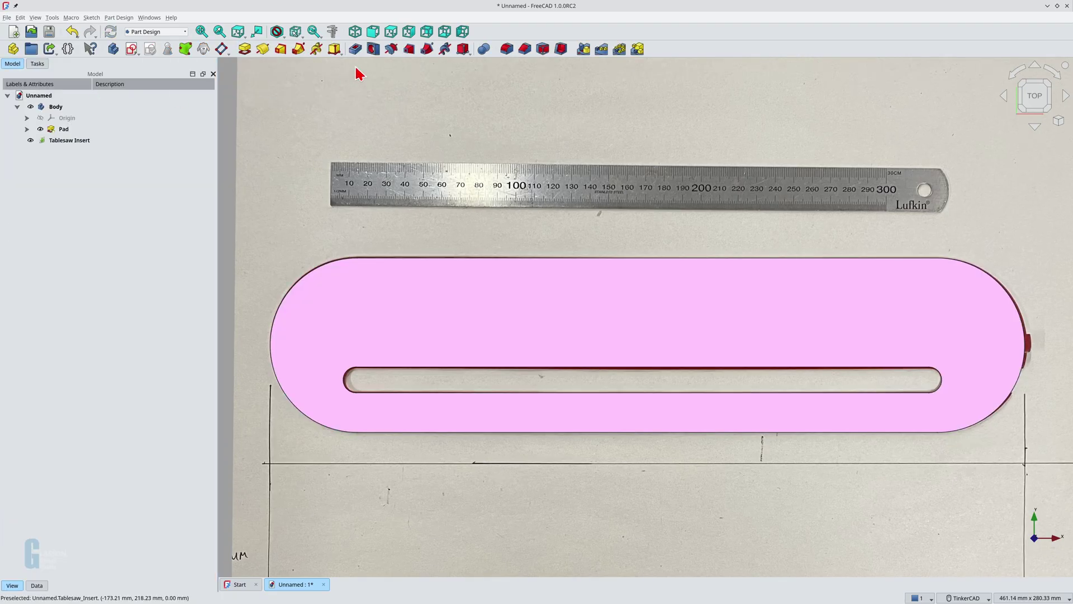
{"action": "left_click", "coordinate": [355, 32]}
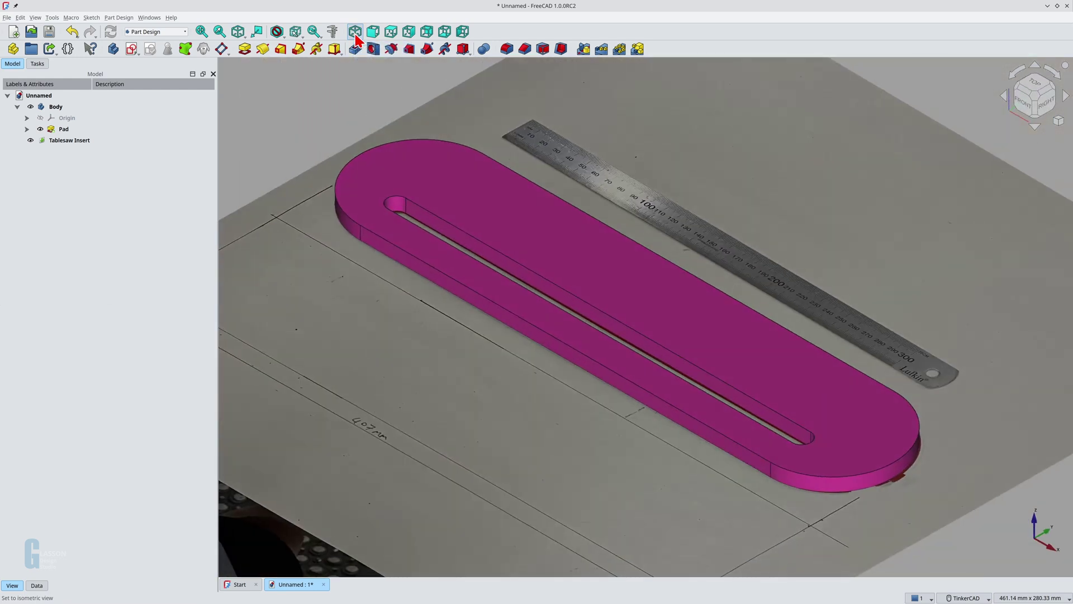
{"action": "left_click", "coordinate": [30, 140]}
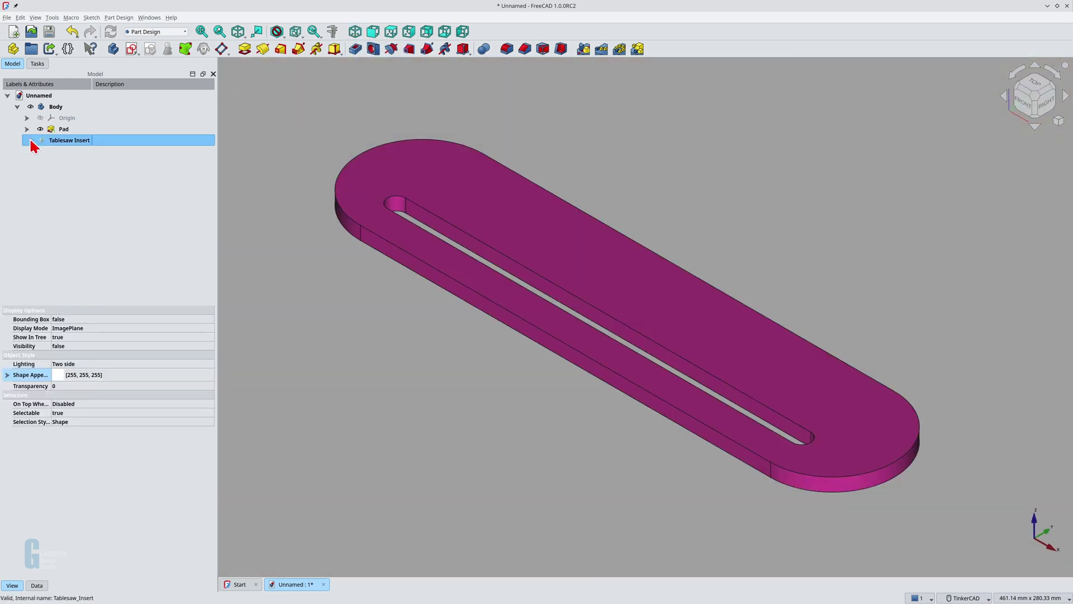
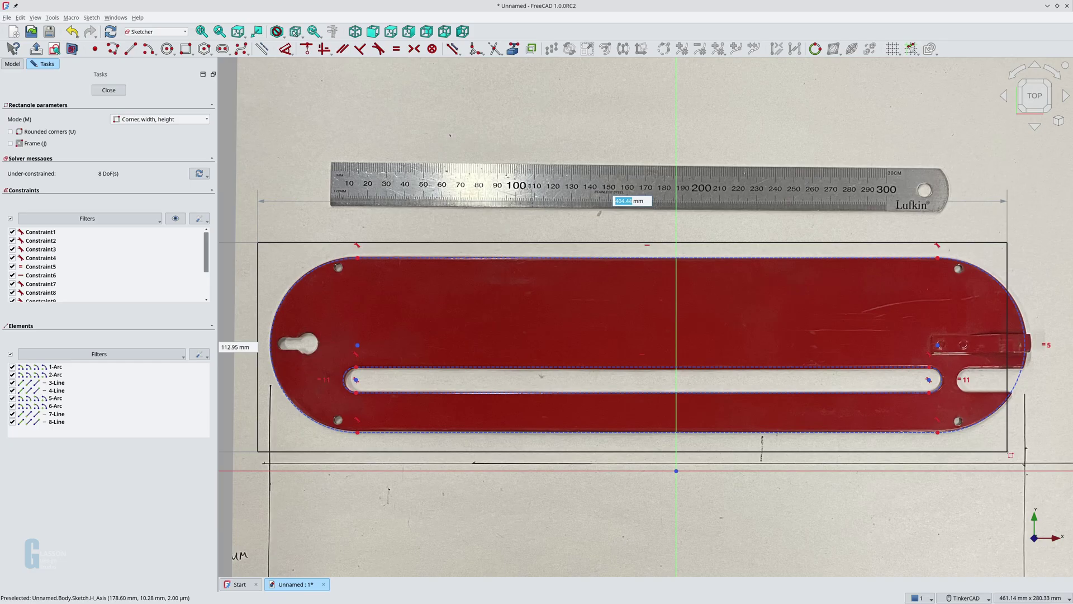
- Add a 407 by 95 mm rectangle to the sketch, align it around the insert's outline and close the sketch
{"action": "type", "text": "407"}
{"action": "key", "text": "Tab"}
{"action": "type", "text": "95"}
{"action": "key", "text": "Return"}
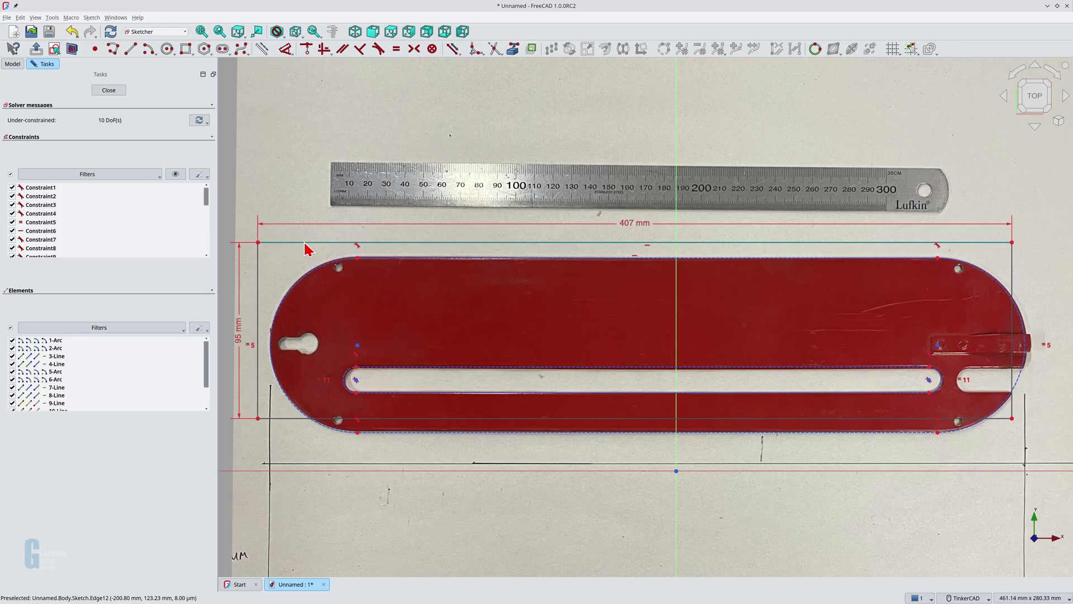
{"action": "left_click_drag", "start_coordinate": [306, 244], "coordinate": [318, 262]}
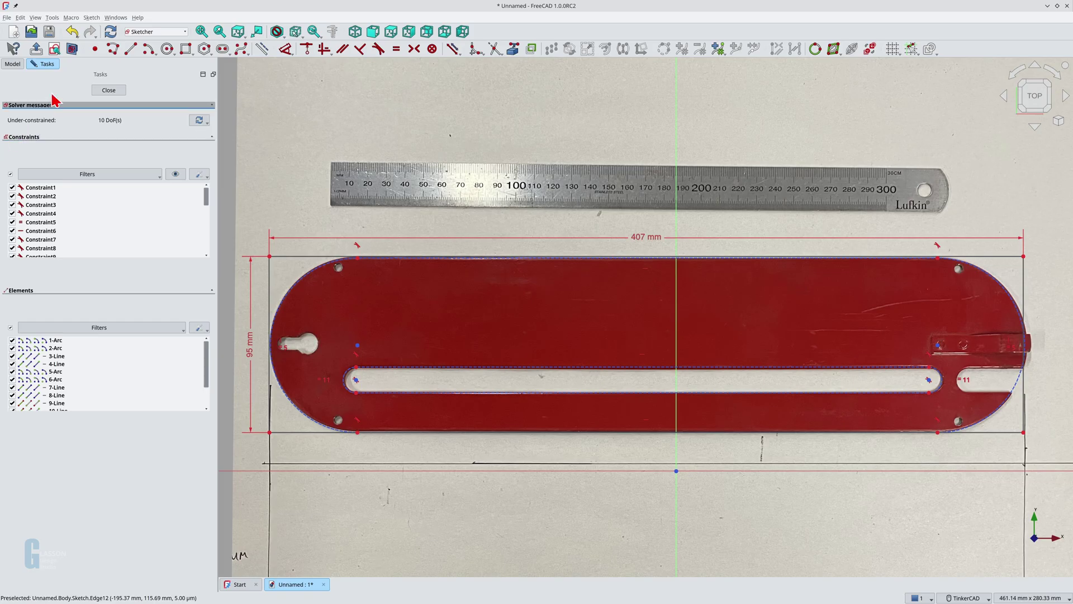
{"action": "left_click", "coordinate": [109, 90]}
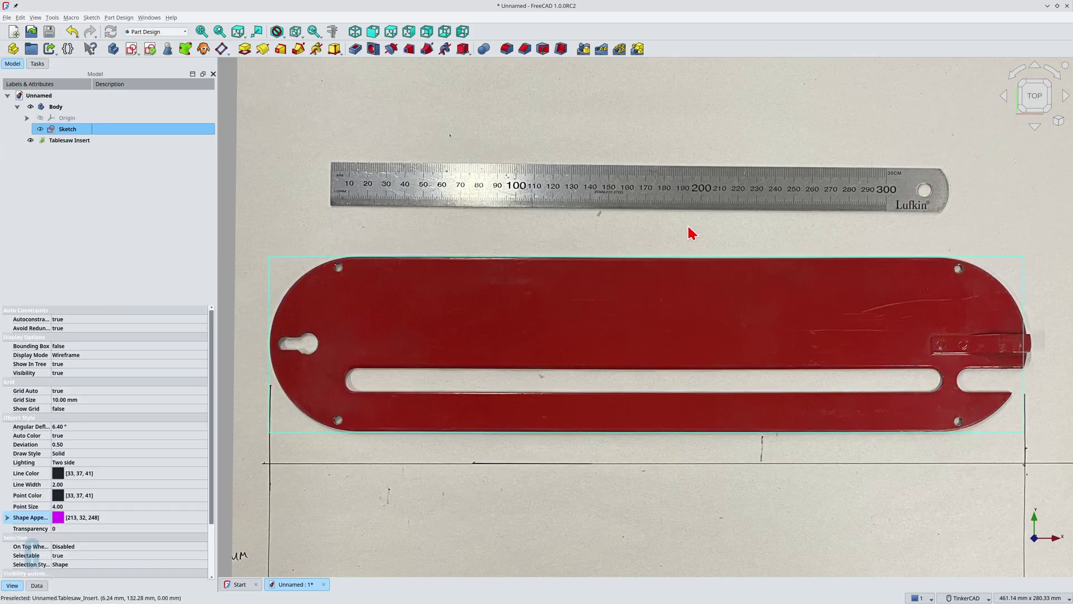
- Set the Tablesaw Insert image's height to 476.28 mm without keeping the aspect ratio, and its Y distance to -1 mm
{"action": "right_click", "coordinate": [62, 140]}
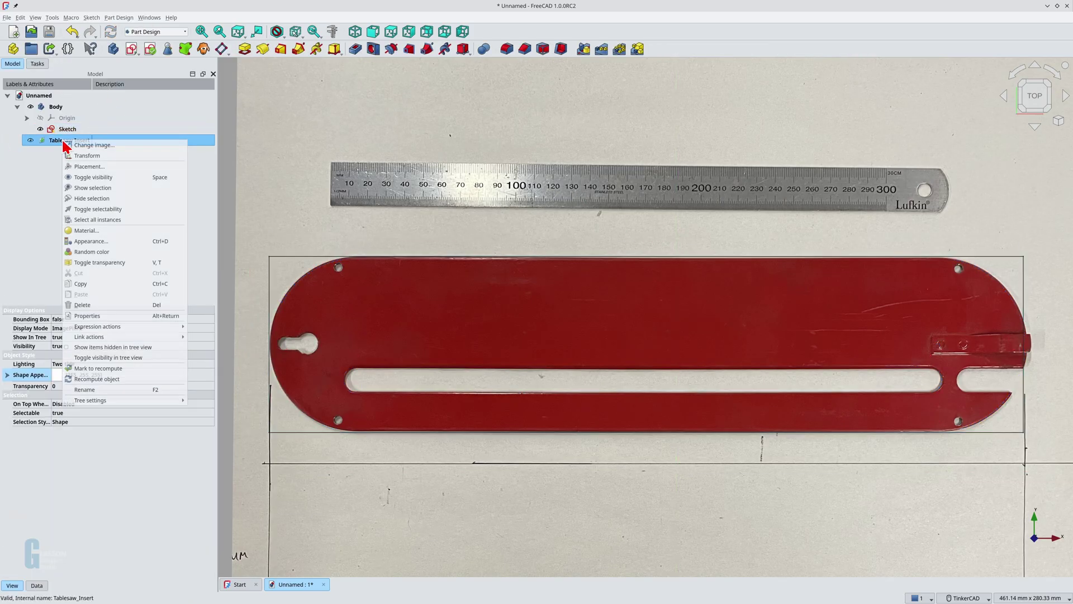
{"action": "left_click", "coordinate": [138, 145]}
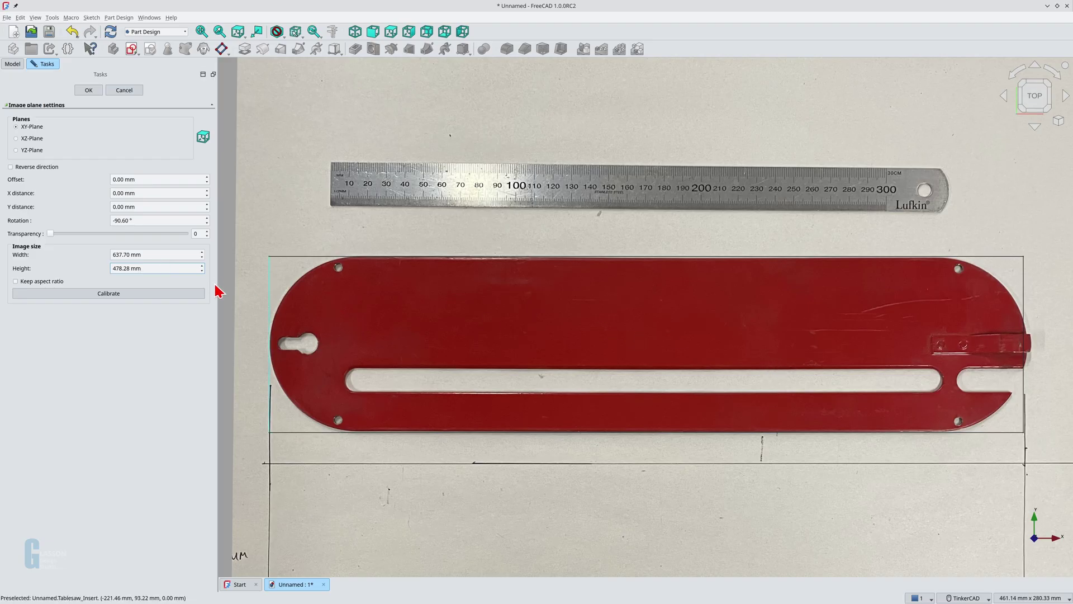
{"action": "scroll", "coordinate": [174, 266], "scroll_direction": "down", "scroll_amount": 1}
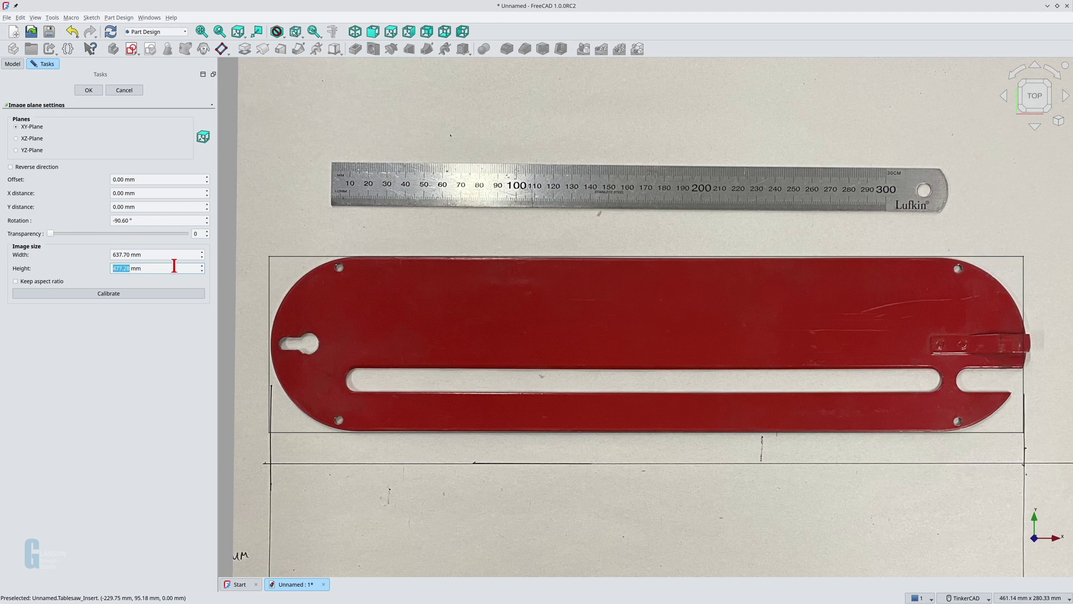
{"action": "scroll", "coordinate": [173, 266], "scroll_direction": "down", "scroll_amount": 1}
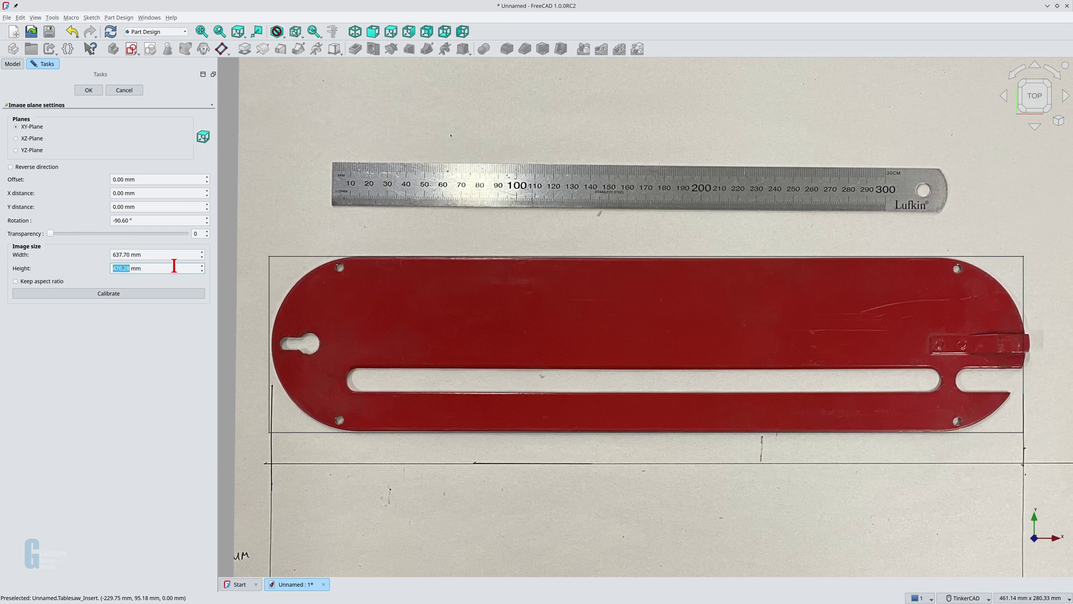
{"action": "left_click", "coordinate": [167, 207]}
{"action": "scroll", "coordinate": [166, 208], "scroll_direction": "down", "scroll_amount": 1}
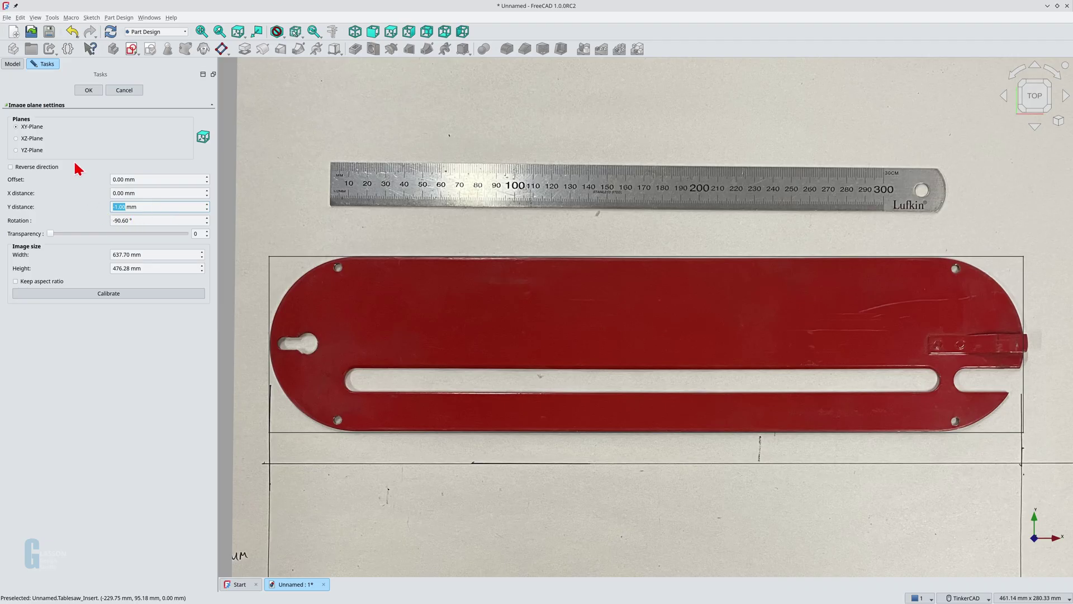
- Accept the image settings, reopen the sketch, and swap construction mode so the rectangle is construction and both slots are normal geometry
{"action": "left_click", "coordinate": [87, 96]}
{"action": "left_click", "coordinate": [87, 92]}
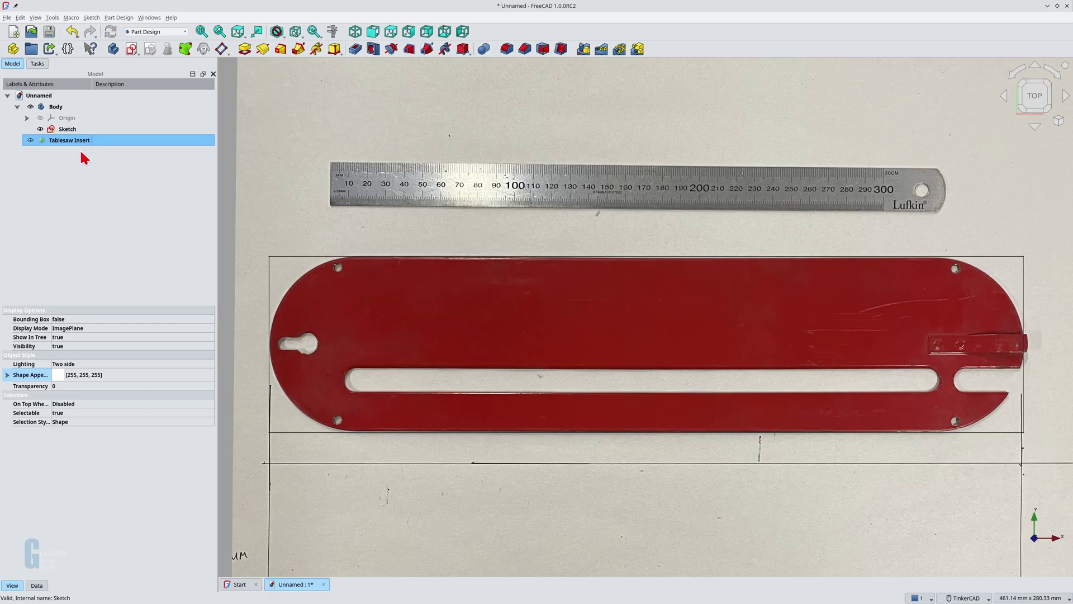
{"action": "left_click", "coordinate": [71, 131]}
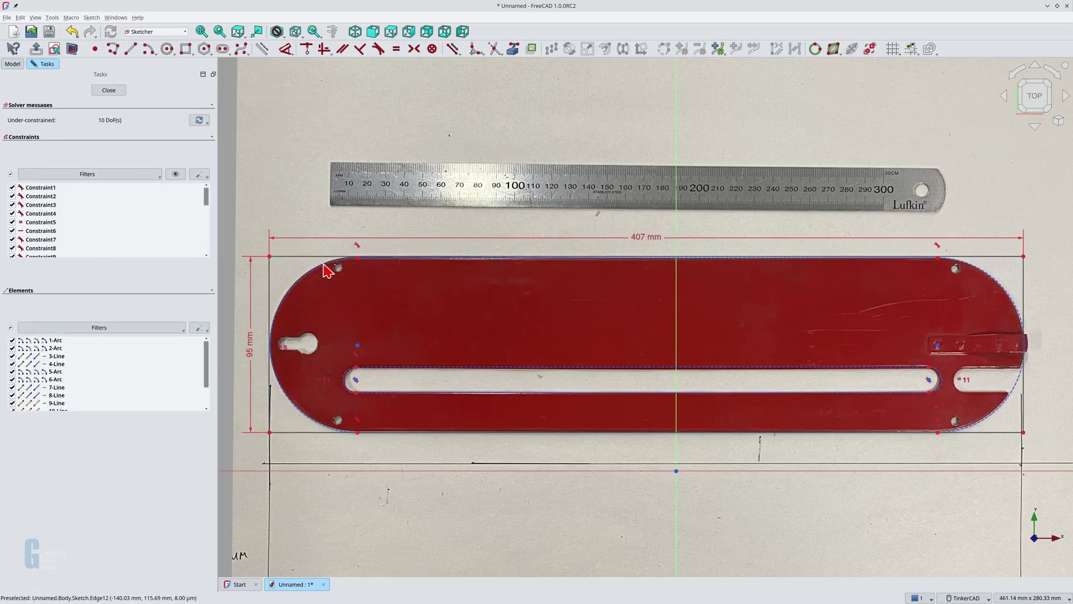
{"action": "mouse_move", "coordinate": [263, 246]}
{"action": "left_mouse_down"}
{"action": "mouse_move", "coordinate": [268, 269]}
{"action": "mouse_move", "coordinate": [431, 388]}
{"action": "mouse_move", "coordinate": [747, 451]}
{"action": "mouse_move", "coordinate": [1048, 458]}
{"action": "left_mouse_up"}
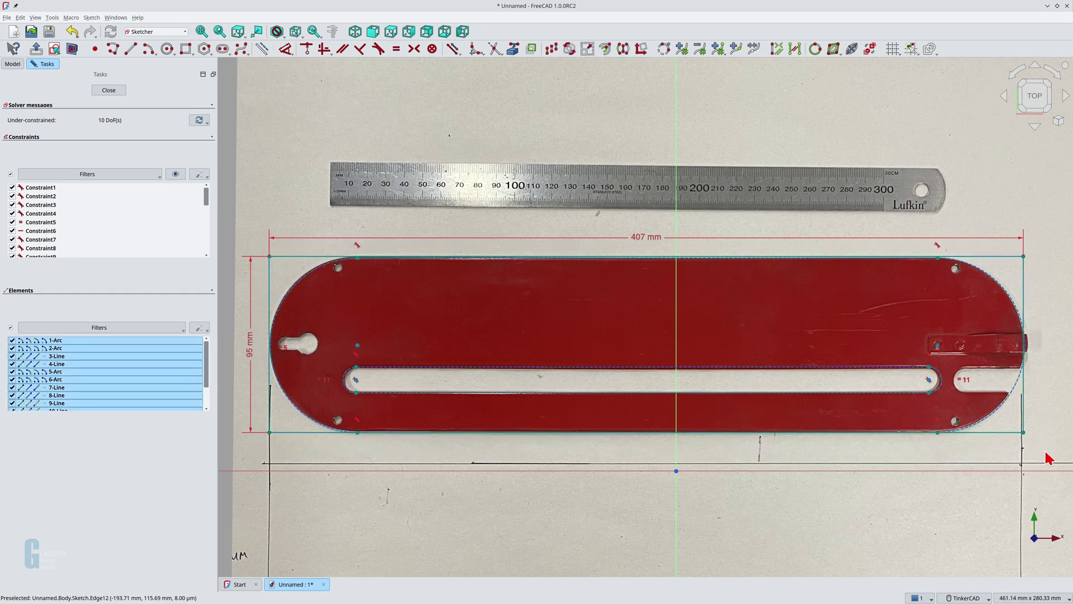
{"action": "left_click", "coordinate": [265, 56]}
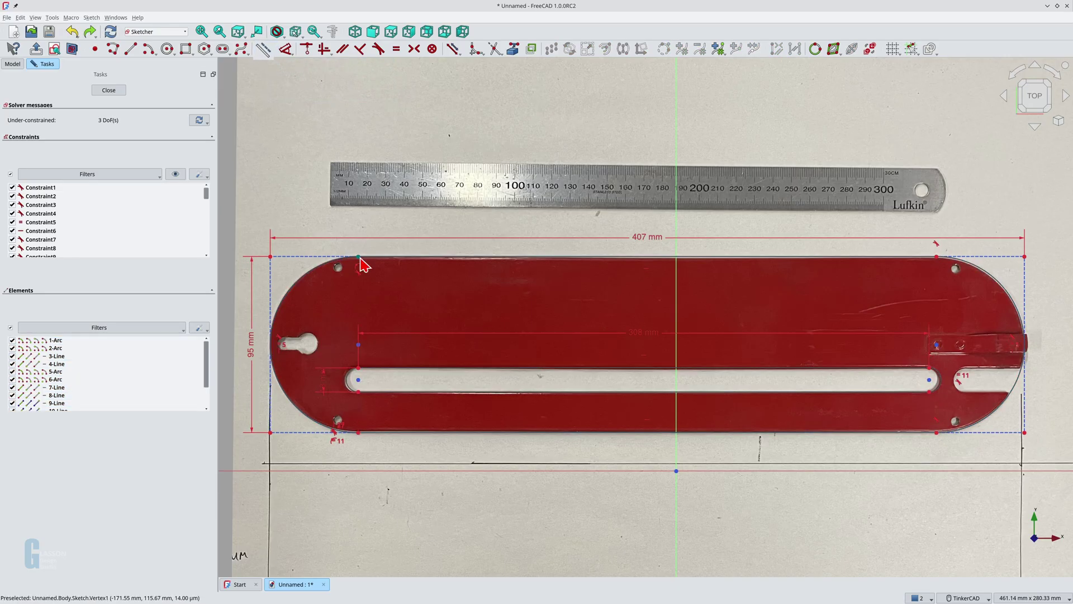
- Centre the outer slot on the sketch origin with a symmetric constraint between its opposite arc endpoints, and close the sketch
{"action": "left_click", "coordinate": [362, 263]}
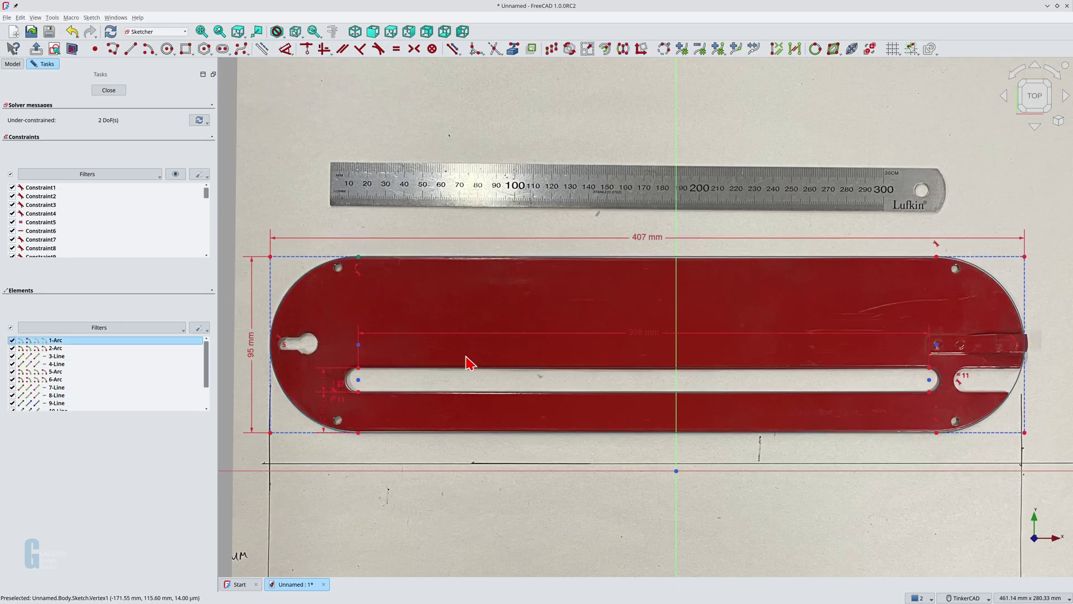
{"action": "left_click", "coordinate": [937, 433]}
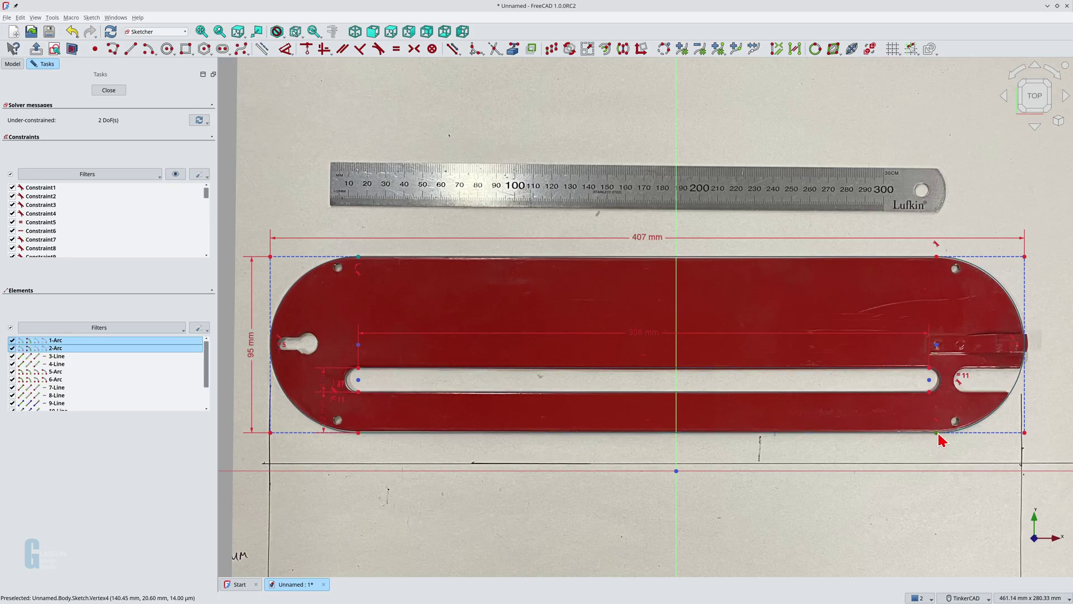
{"action": "left_click", "coordinate": [677, 472]}
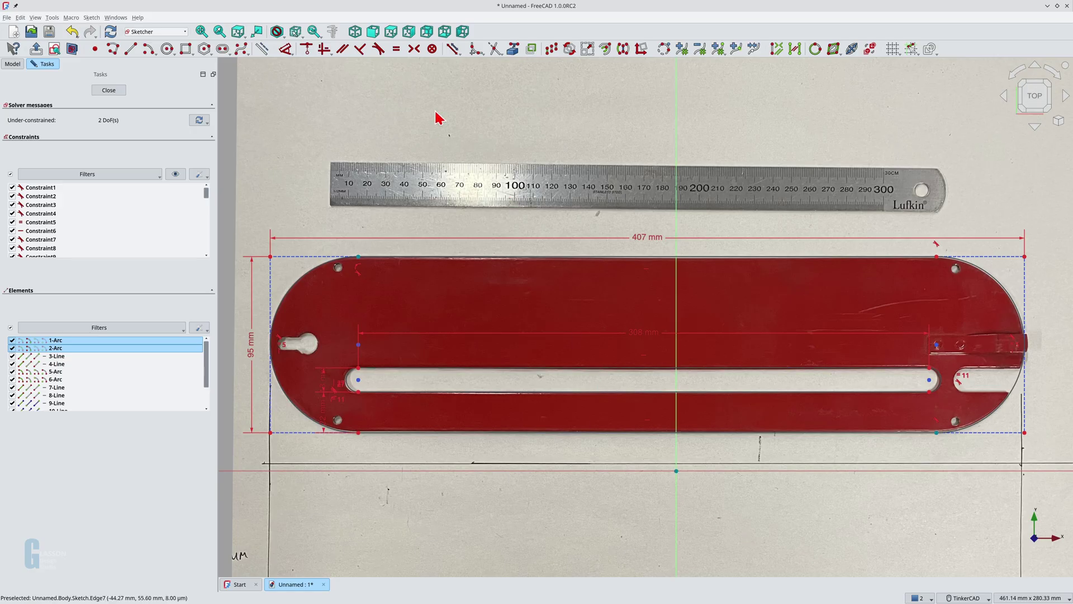
{"action": "left_click", "coordinate": [414, 51]}
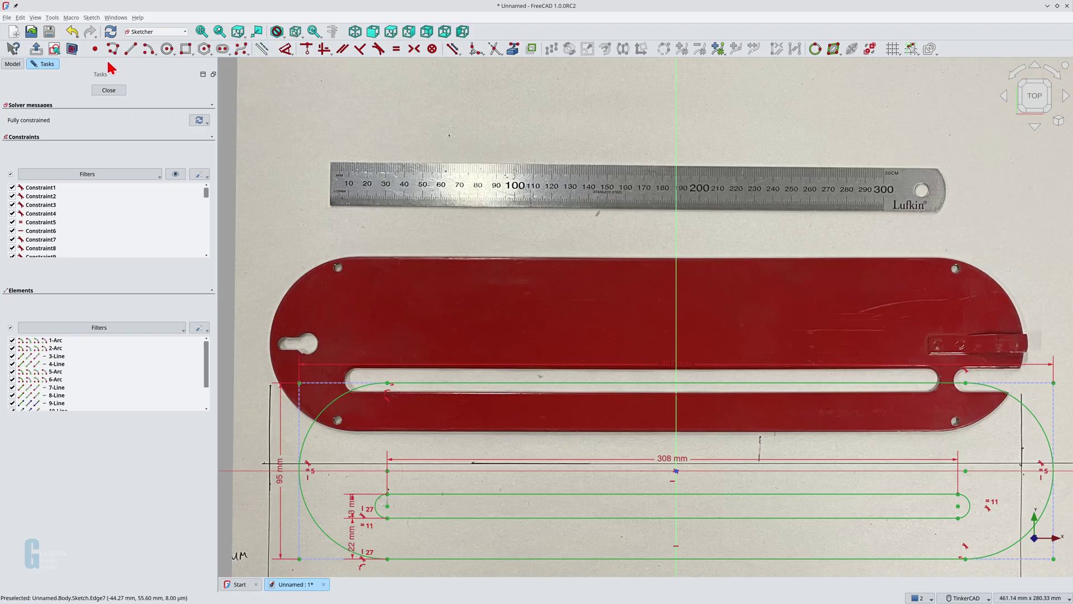
{"action": "left_click", "coordinate": [113, 91]}
- Reopen the Tablesaw Insert image's plane settings and set its X distance to 69 mm to lower the photo onto the centred sketch
{"action": "left_click", "coordinate": [60, 141]}
{"action": "right_click", "coordinate": [60, 141]}
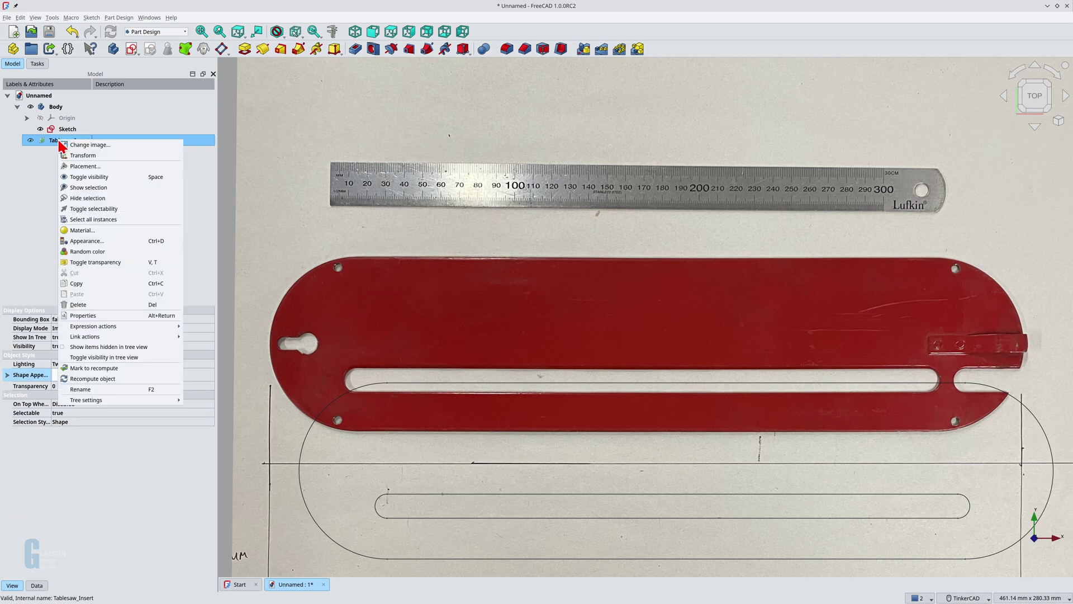
{"action": "left_click", "coordinate": [118, 146]}
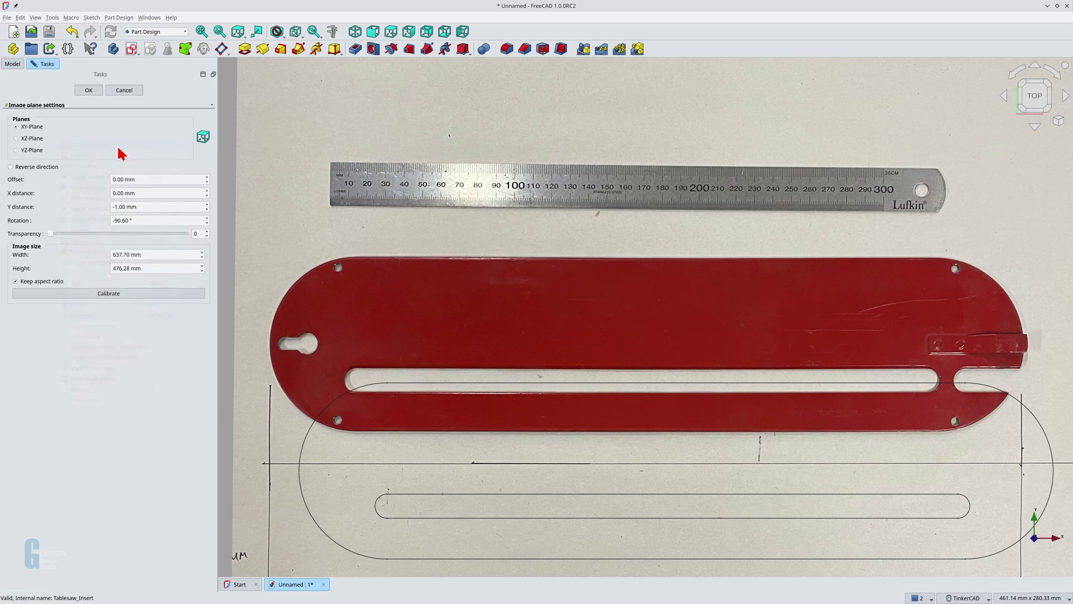
{"action": "left_click", "coordinate": [165, 193]}
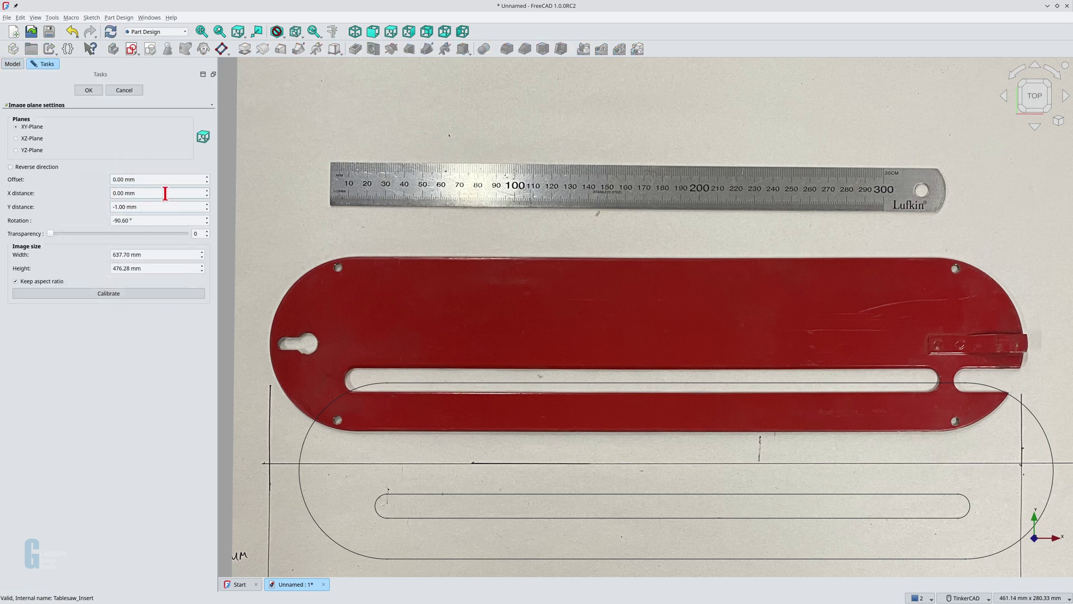
{"action": "scroll", "coordinate": [165, 192], "scroll_direction": "down", "scroll_amount": 1}
{"action": "scroll", "coordinate": [165, 193], "scroll_direction": "up", "scroll_amount": 11}
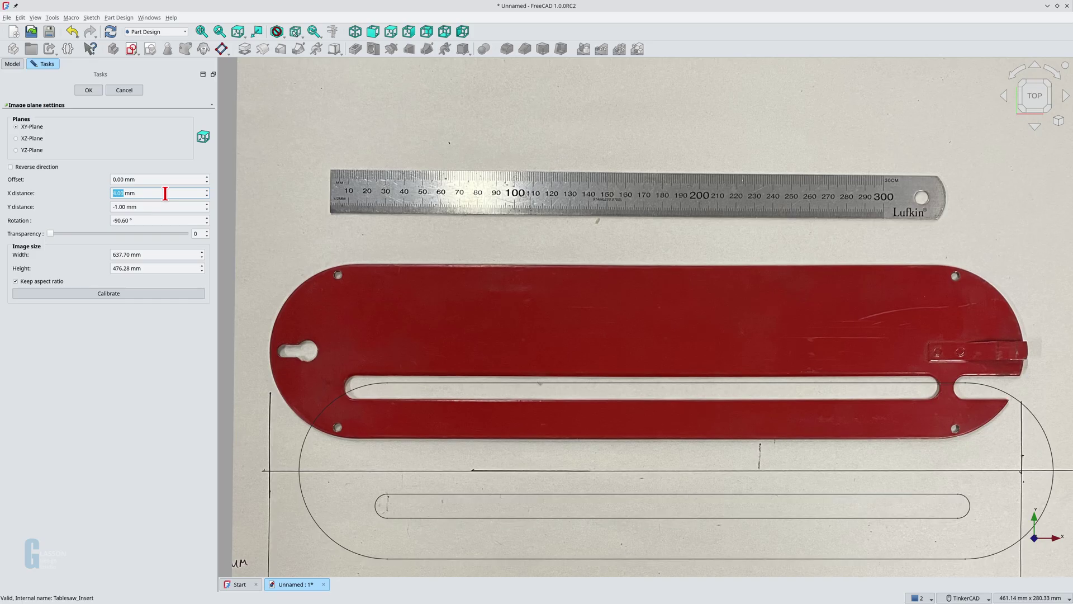
{"action": "scroll", "coordinate": [165, 193], "scroll_direction": "up", "scroll_amount": 15}
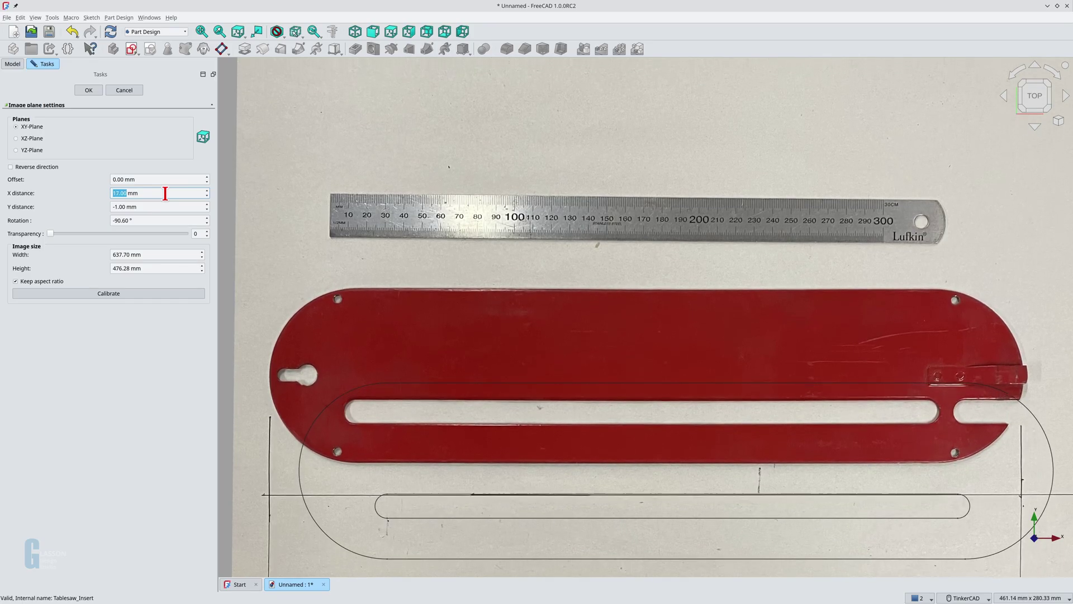
{"action": "scroll", "coordinate": [165, 193], "scroll_direction": "up", "scroll_amount": 19}
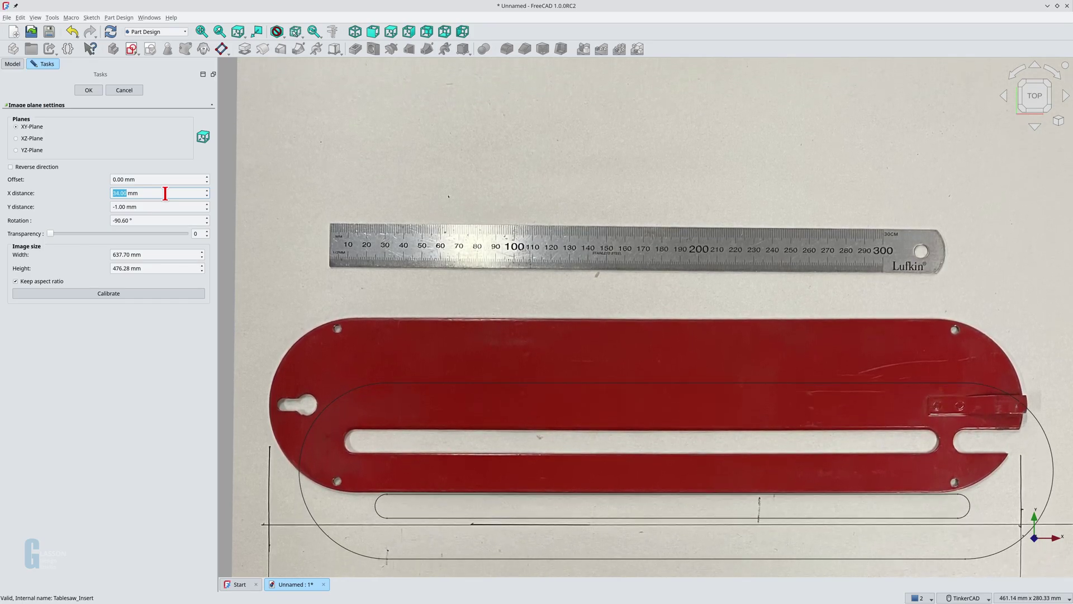
{"action": "scroll", "coordinate": [165, 193], "scroll_direction": "up", "scroll_amount": 15}
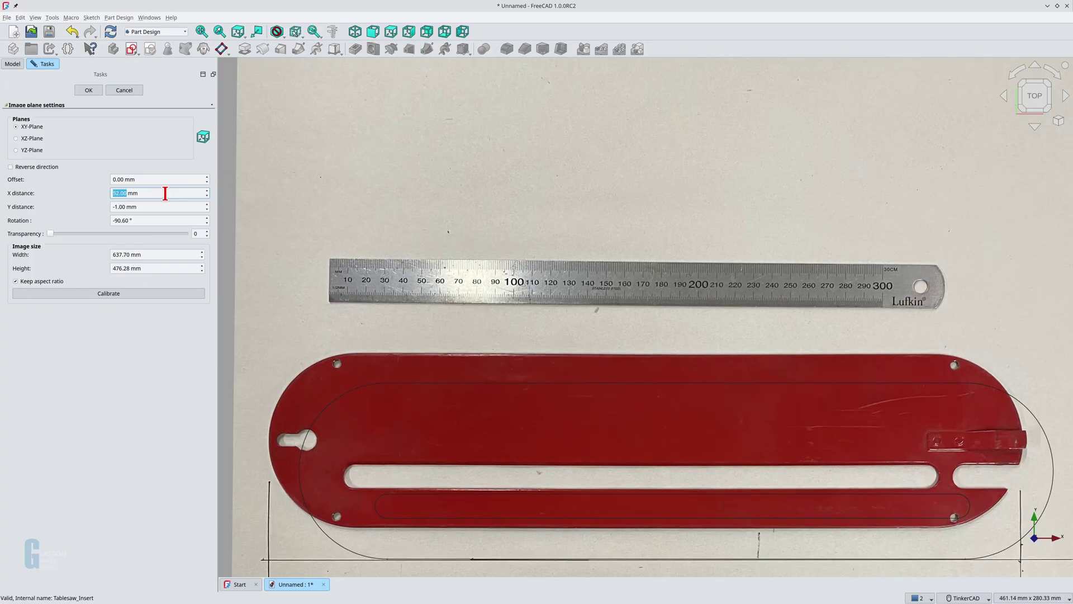
{"action": "scroll", "coordinate": [165, 192], "scroll_direction": "up", "scroll_amount": 9}
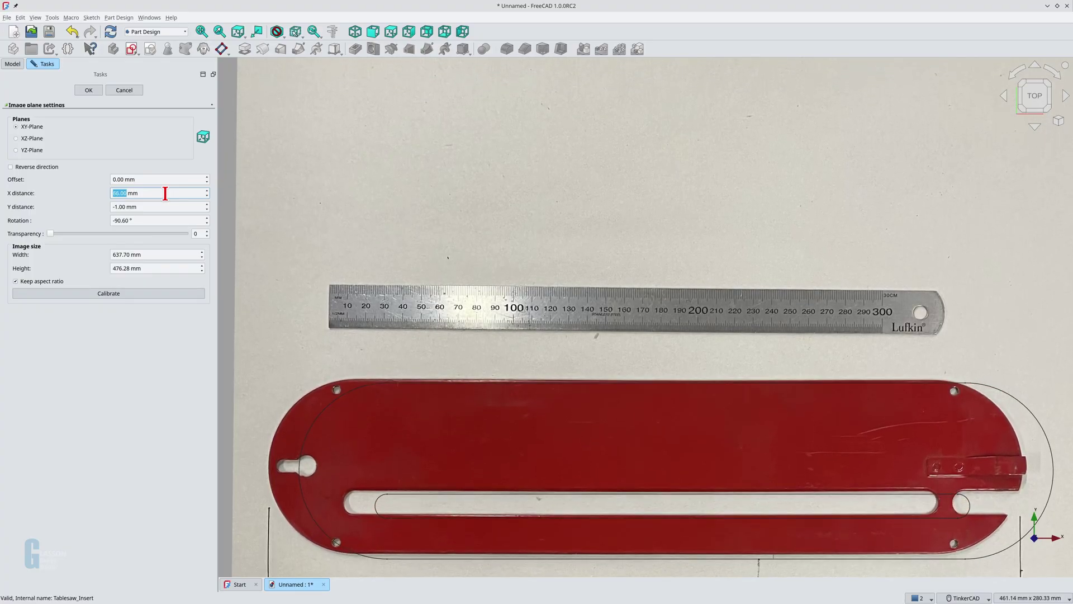
{"action": "scroll", "coordinate": [165, 194], "scroll_direction": "up", "scroll_amount": 1}
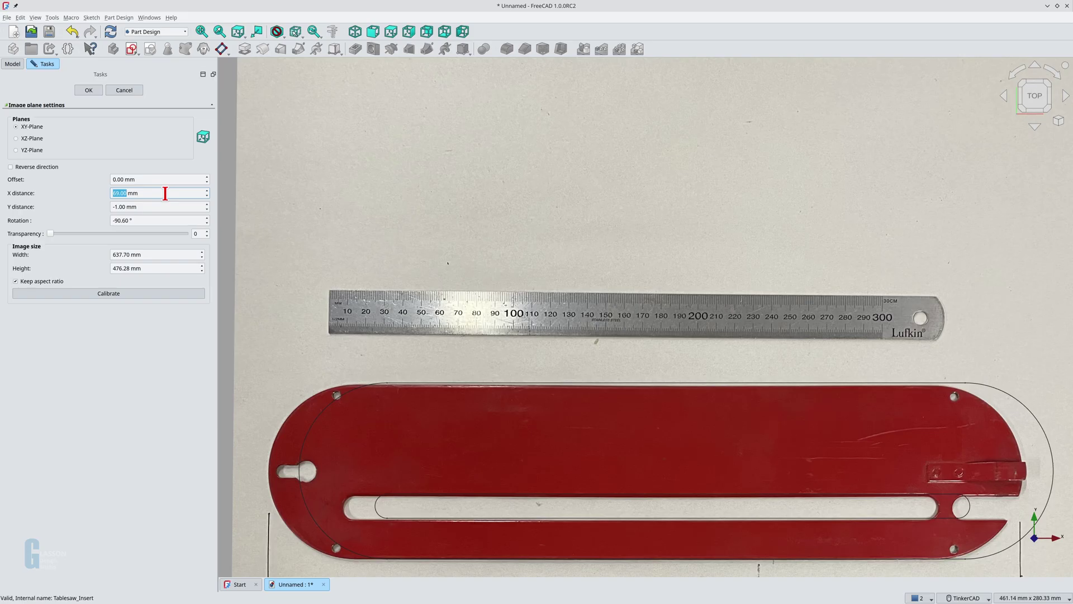
- Set the image's Y distance to 16 mm and its X distance to 68 mm to match the sketch outline, and accept the settings
{"action": "left_click", "coordinate": [159, 206]}
{"action": "scroll", "coordinate": [159, 207], "scroll_direction": "up", "scroll_amount": 9}
{"action": "scroll", "coordinate": [160, 206], "scroll_direction": "up", "scroll_amount": 9}
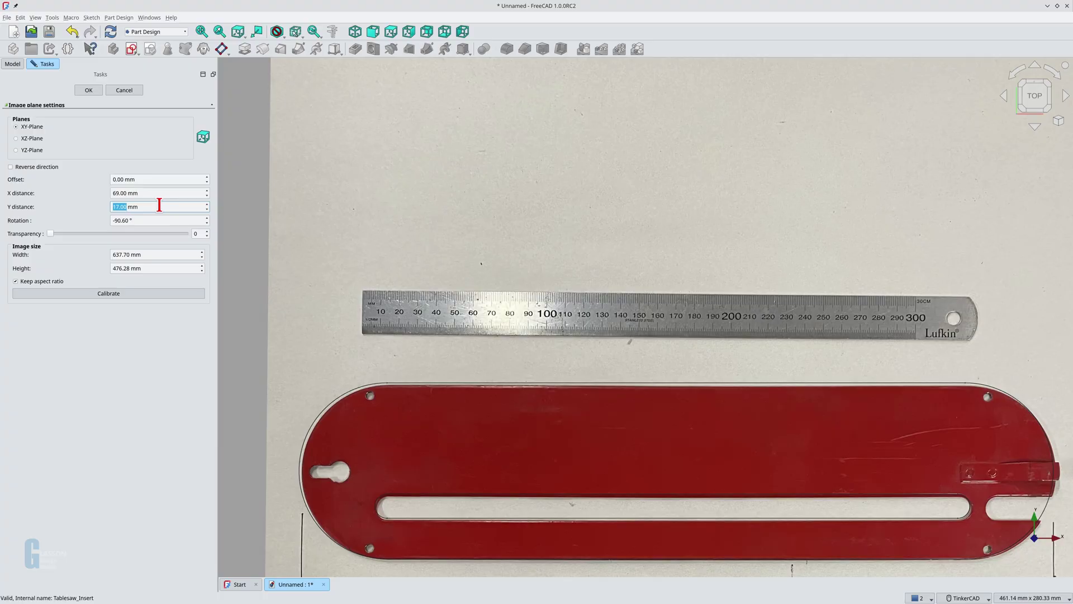
{"action": "scroll", "coordinate": [160, 207], "scroll_direction": "down", "scroll_amount": 1}
{"action": "left_click", "coordinate": [144, 193]}
{"action": "scroll", "coordinate": [144, 193], "scroll_direction": "down", "scroll_amount": 1}
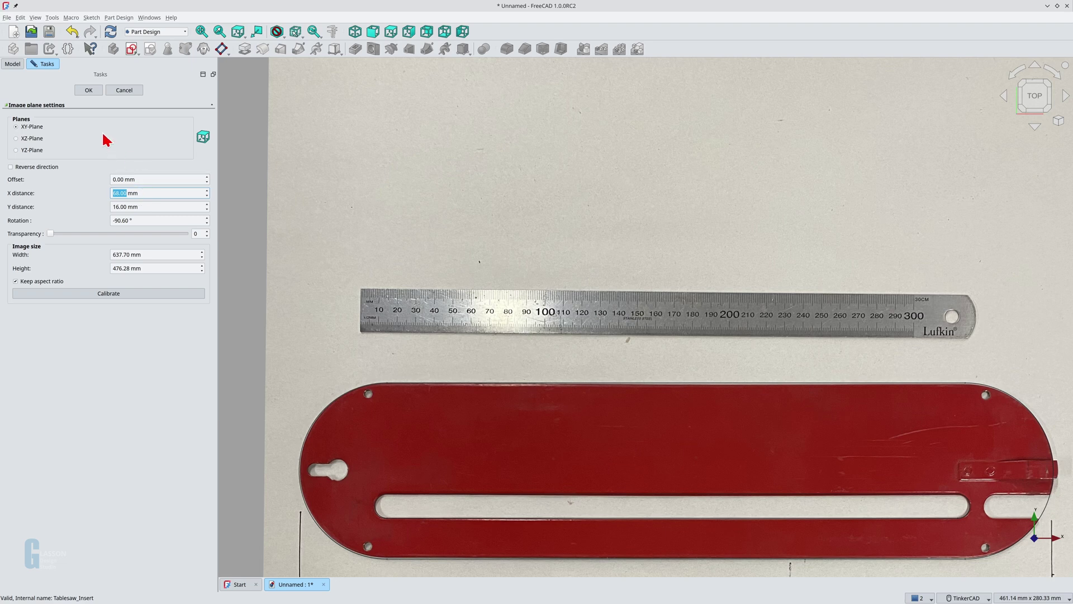
{"action": "left_click", "coordinate": [89, 91]}
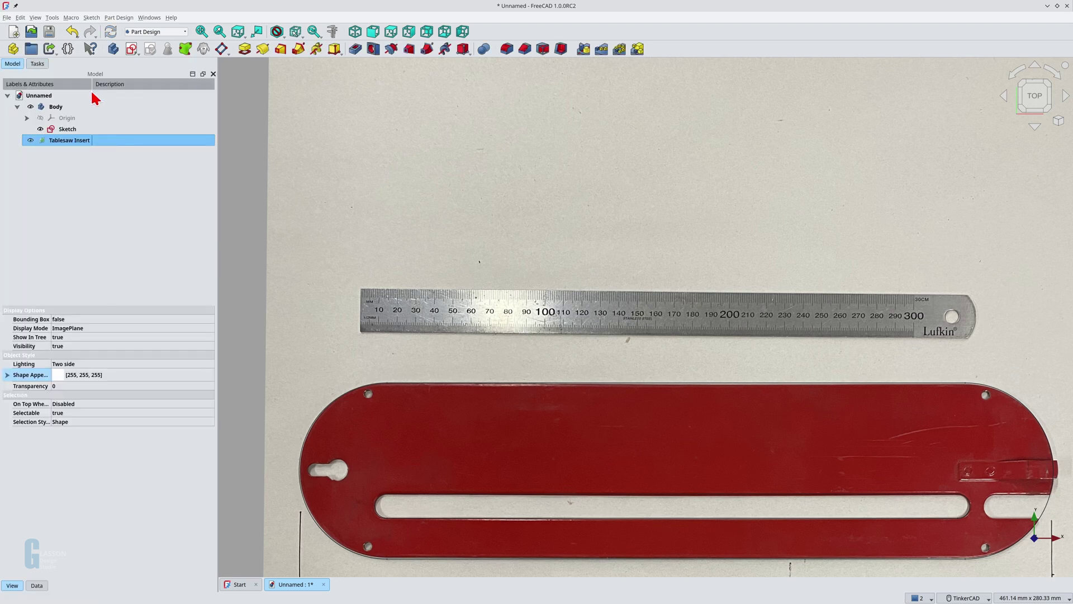
- Hide the Tablesaw Insert image, pad the sketch 10 mm and show the body in an isometric view
{"action": "left_click", "coordinate": [31, 141]}
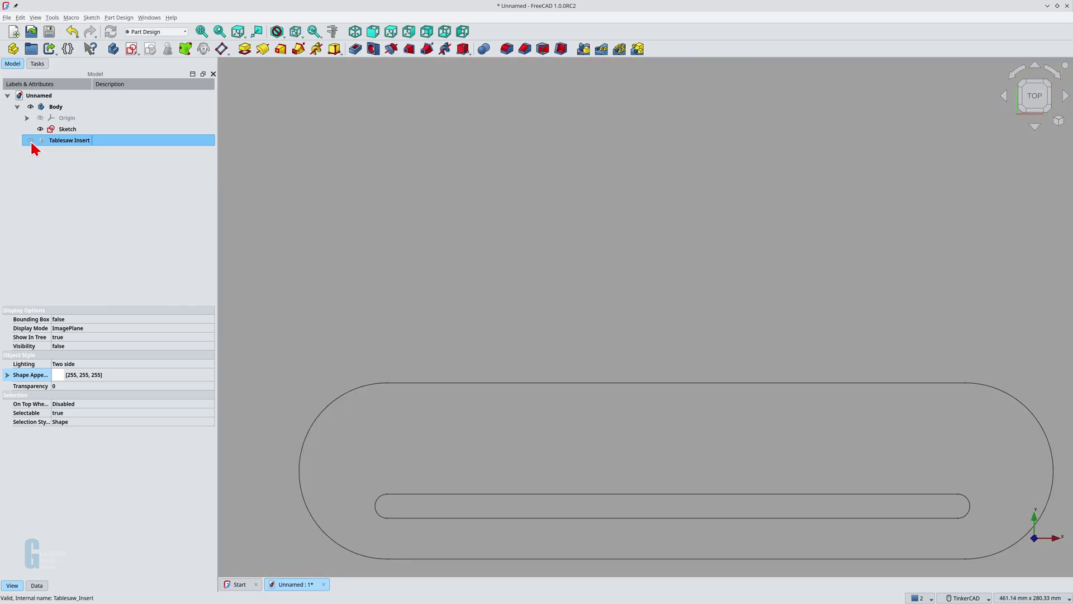
{"action": "left_click", "coordinate": [70, 130]}
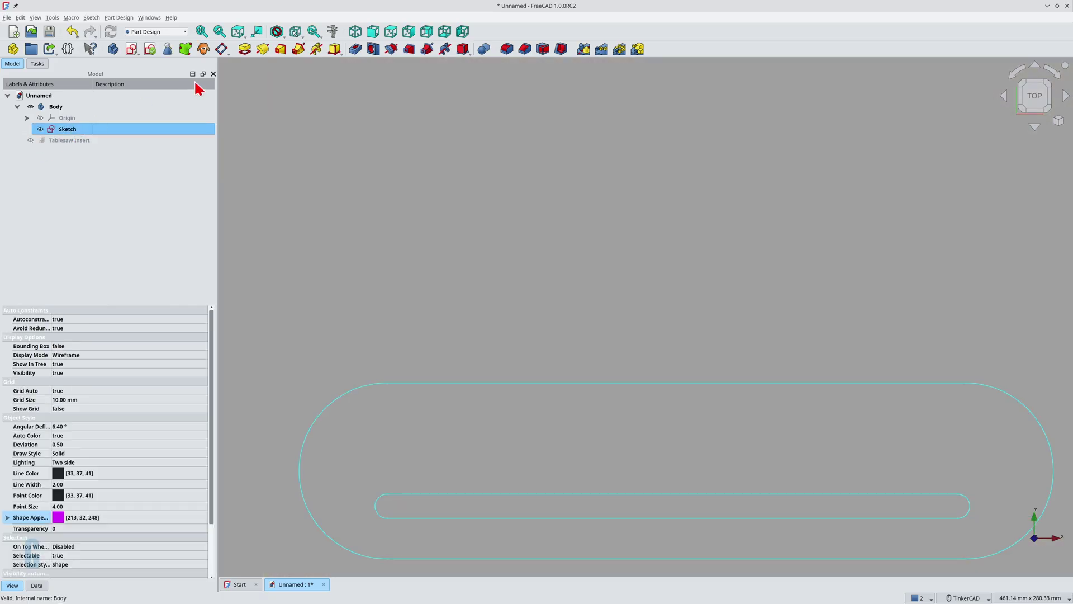
{"action": "left_click", "coordinate": [244, 48]}
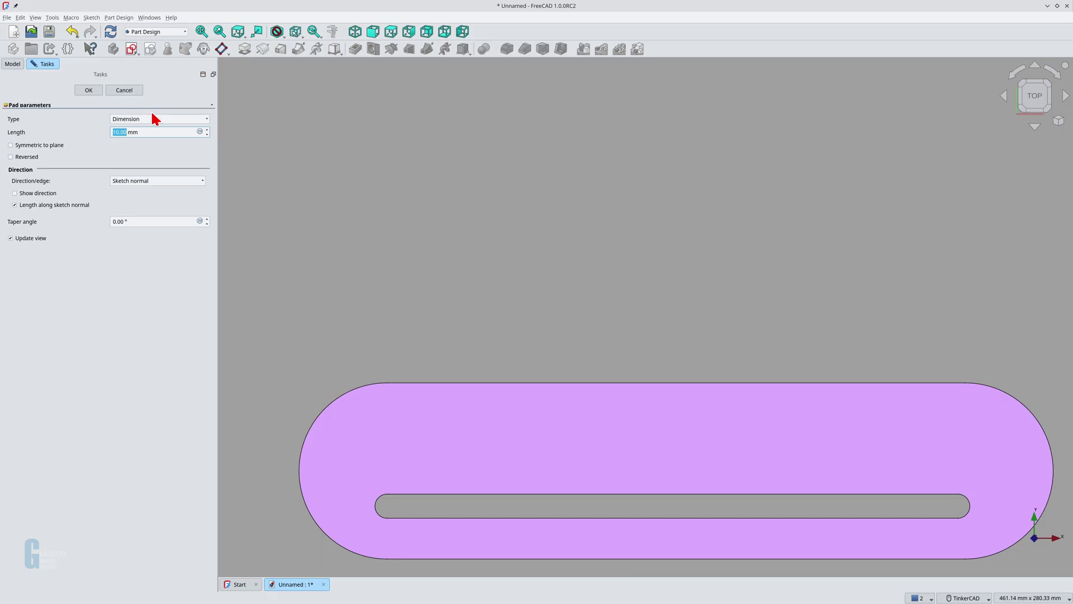
{"action": "left_click", "coordinate": [93, 91]}
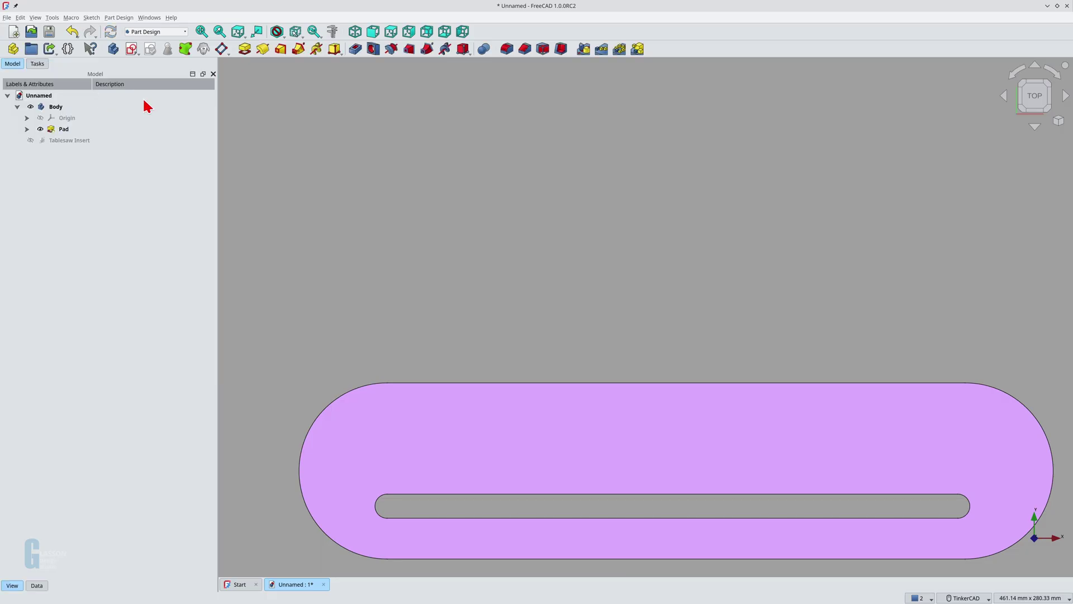
{"action": "left_click", "coordinate": [356, 32]}
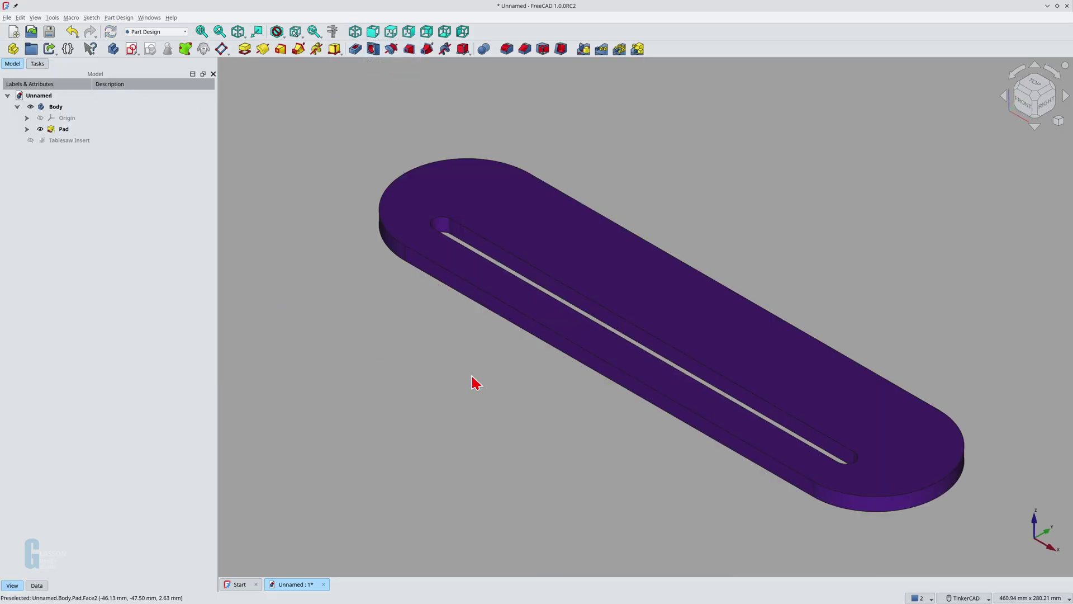